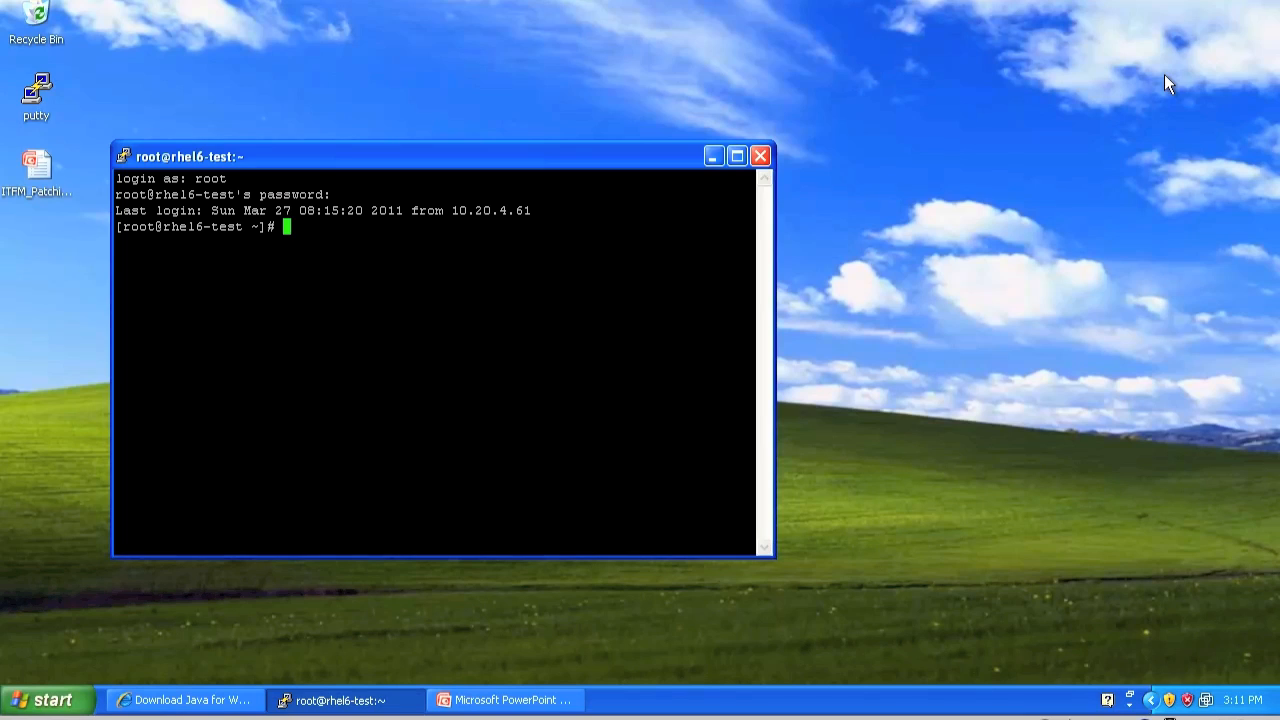
Try to update the cups package with yum, and repeat the attempt with the package name cupsd
type("yum update cups")
key("Return")
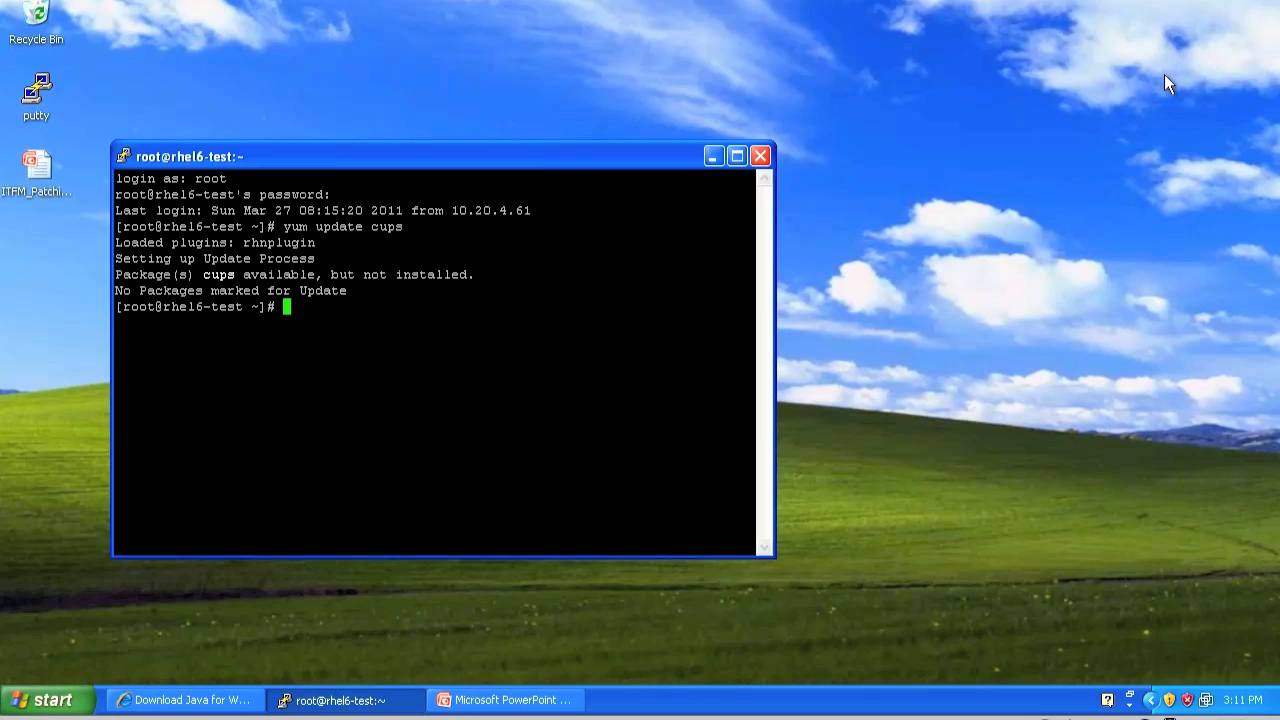
key("Up")
type("d")
key("Return")
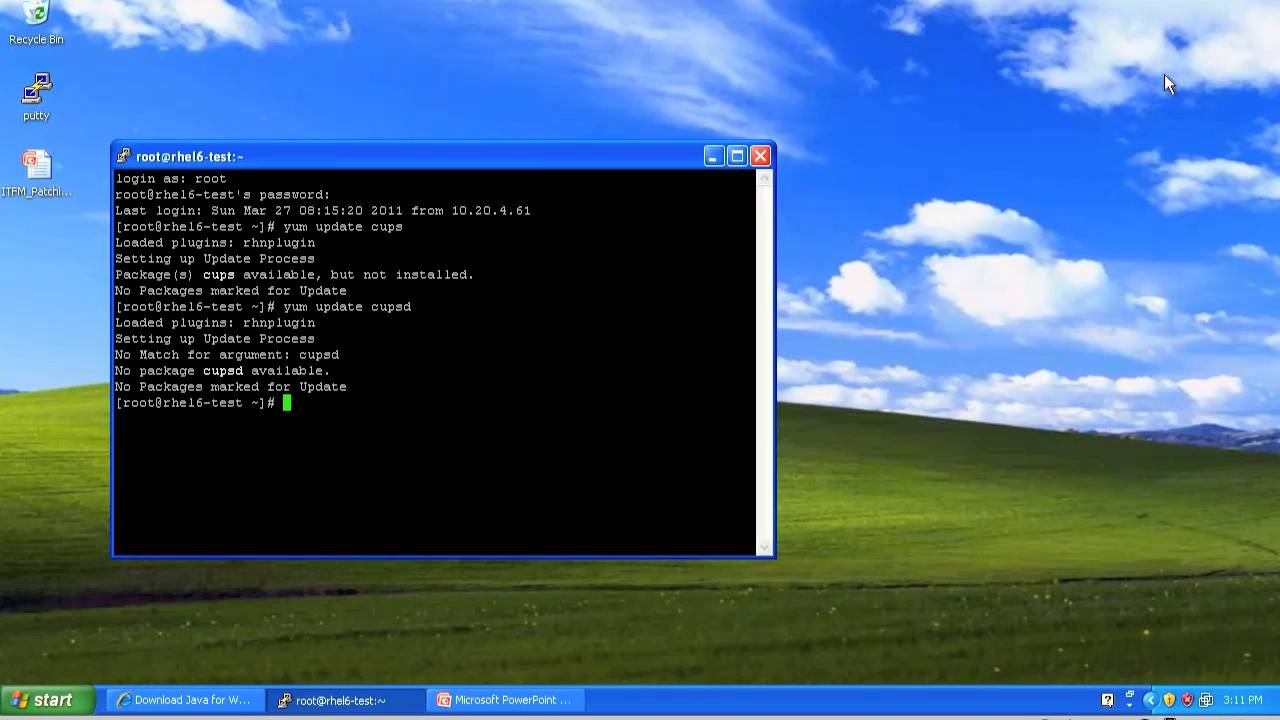
Run yum check-update and review the list of available package updates for the cups package name
type("yum check-update")
key("Return")
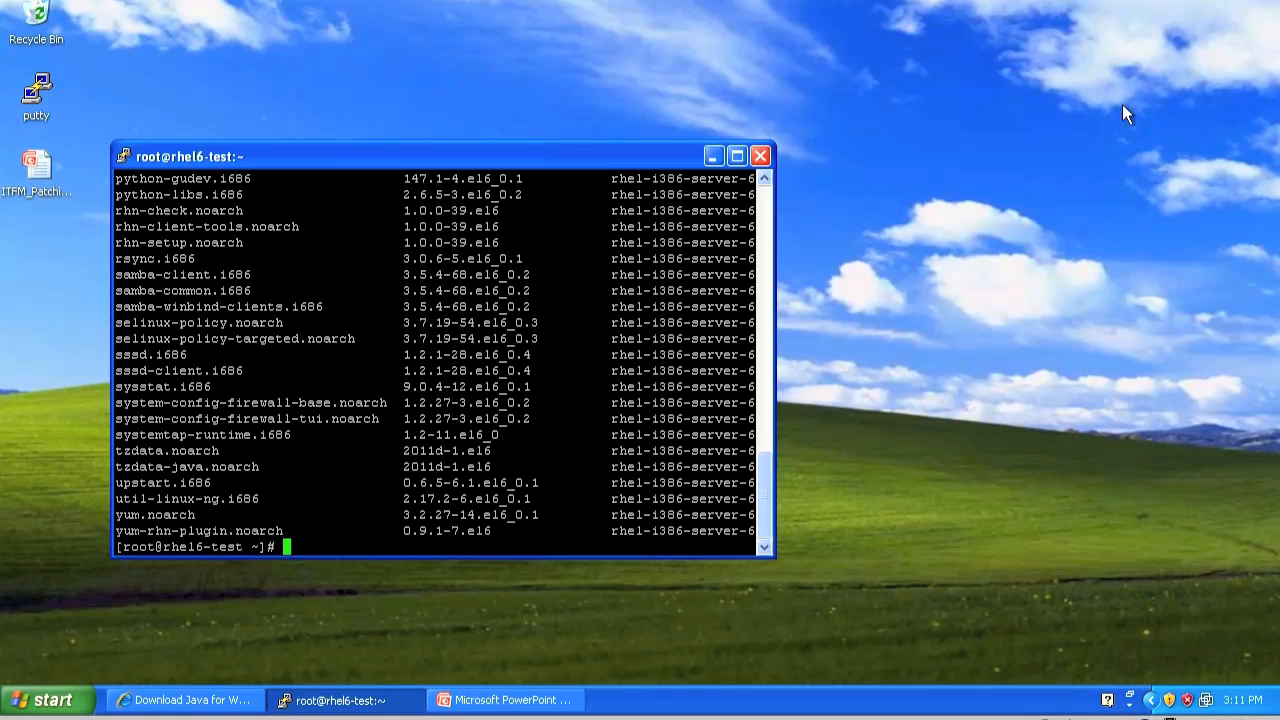
scroll(440, 360, "up", 14)
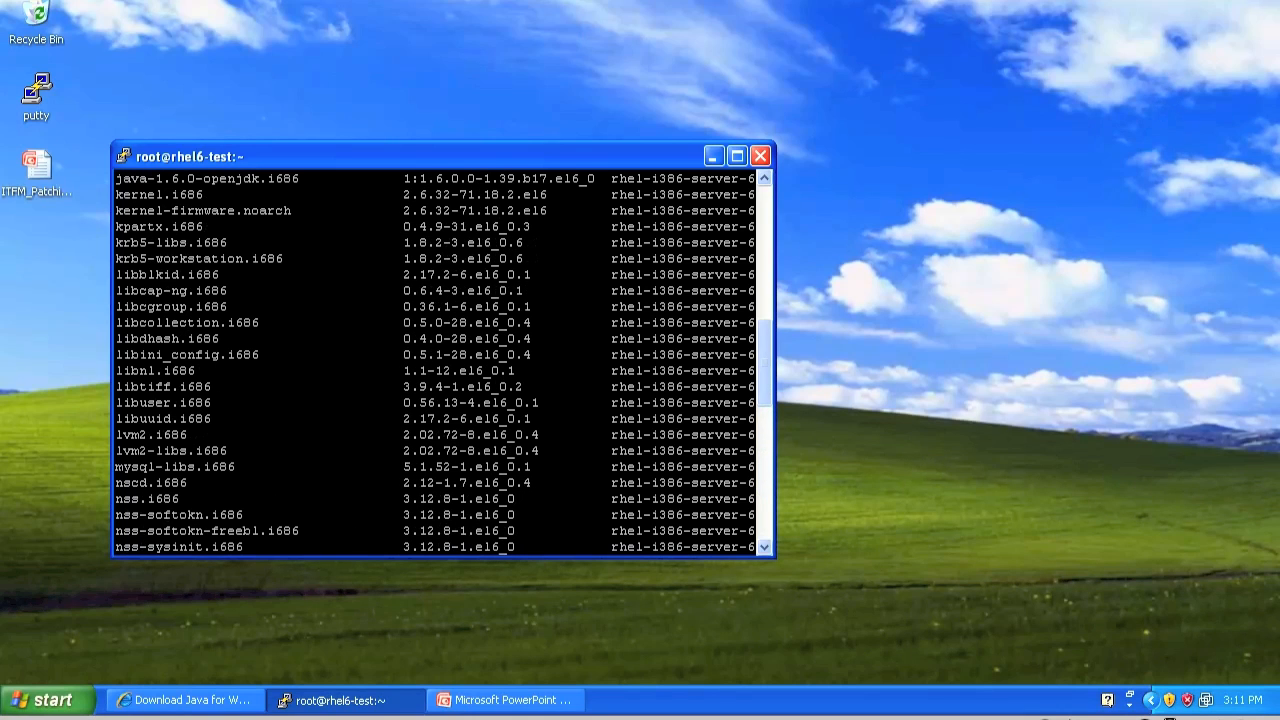
scroll(440, 360, "up", 9)
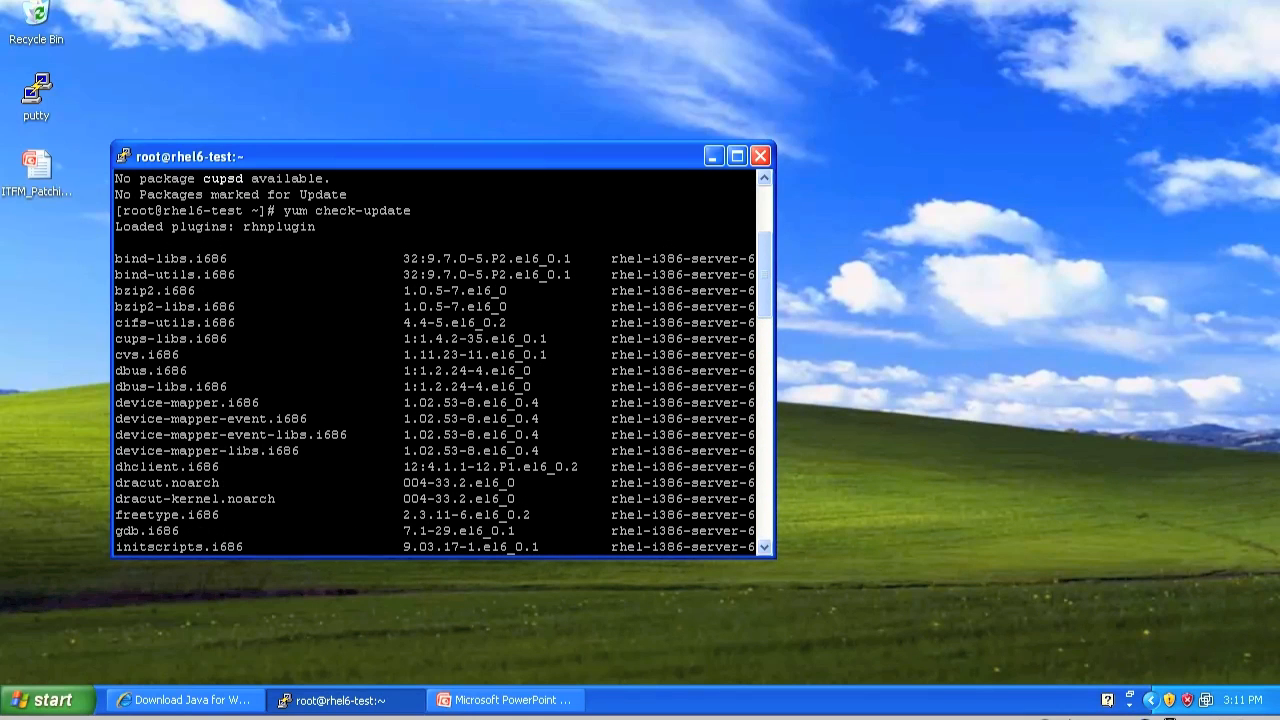
scroll(440, 360, "down", 20)
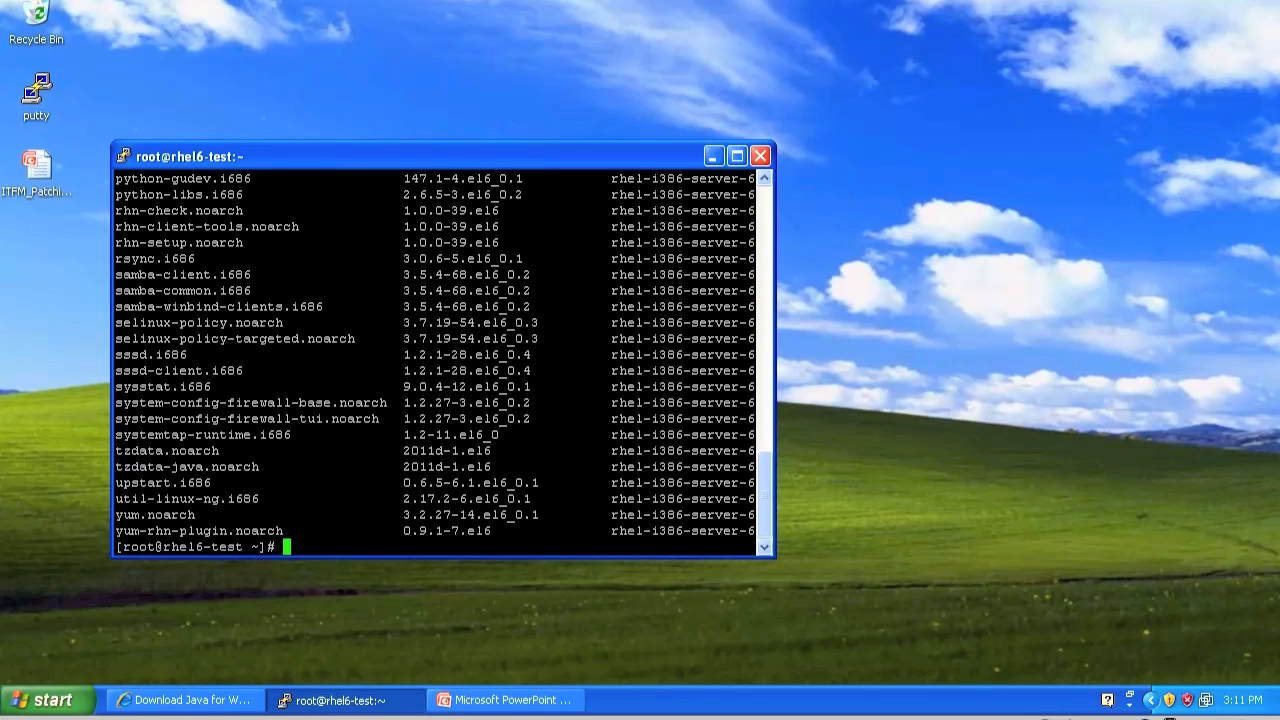
Update the cups-libs package with yum on rhel6-test and approve the transaction
type("yum update cups")
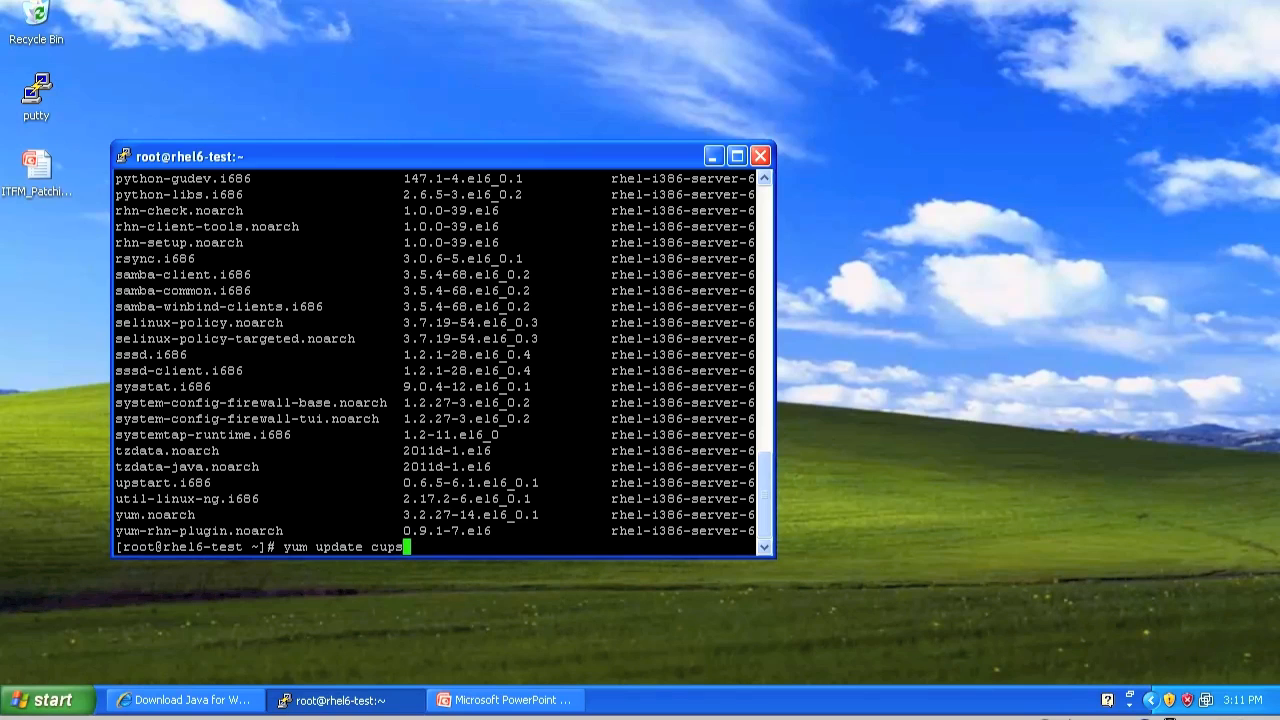
type("-libs")
key("Return")
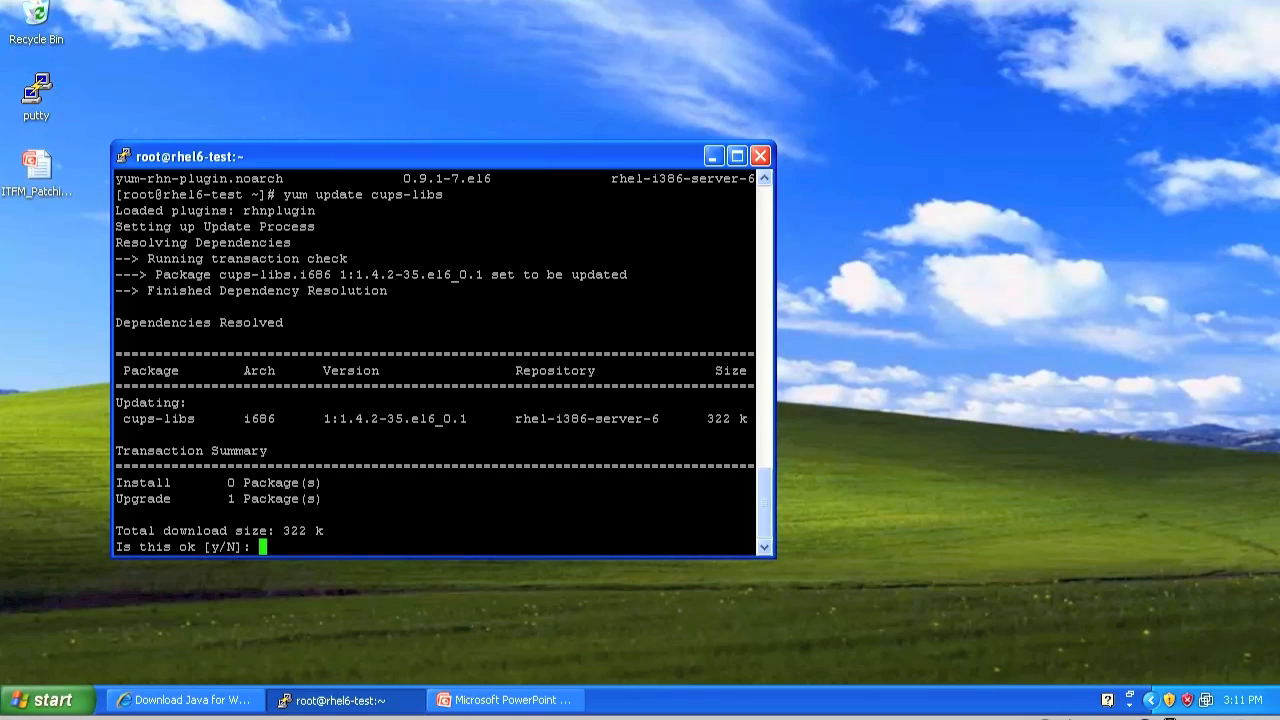
type("y")
key("Return")
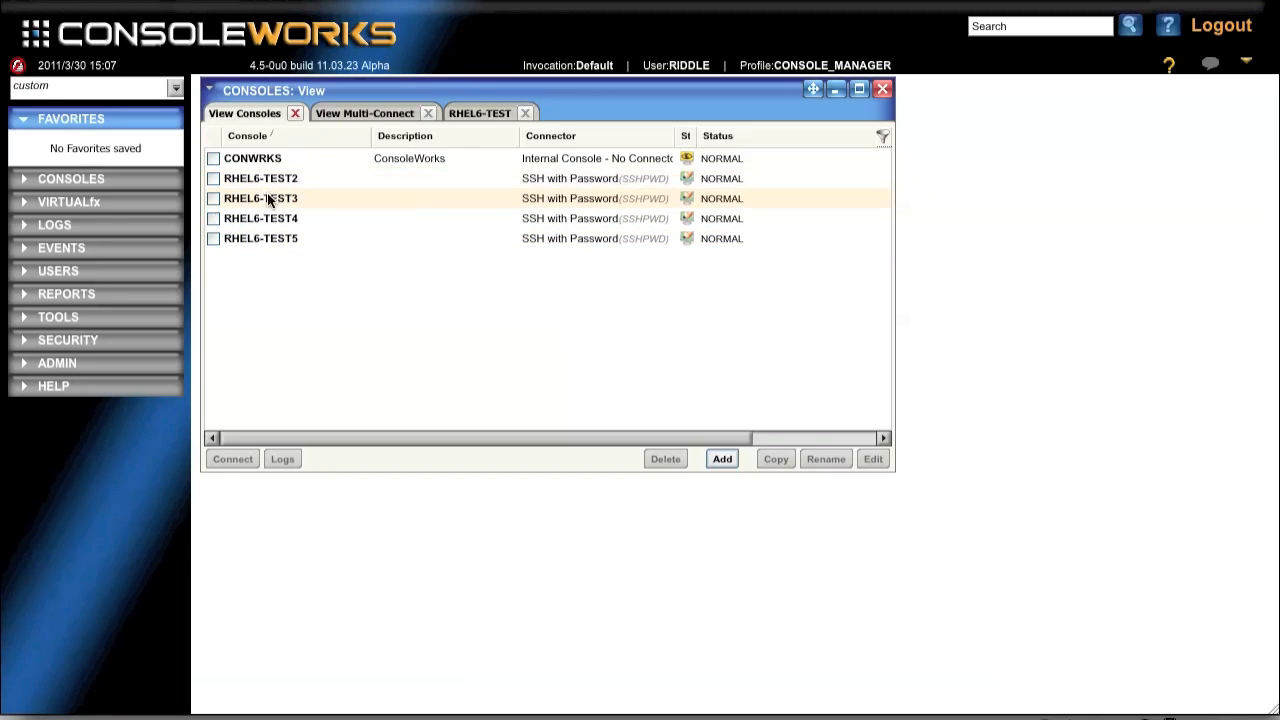
Review the member consoles of the RHEL6-TEST multi-connect group in ConsoleWorks and connect to the group
left_click(362, 116)
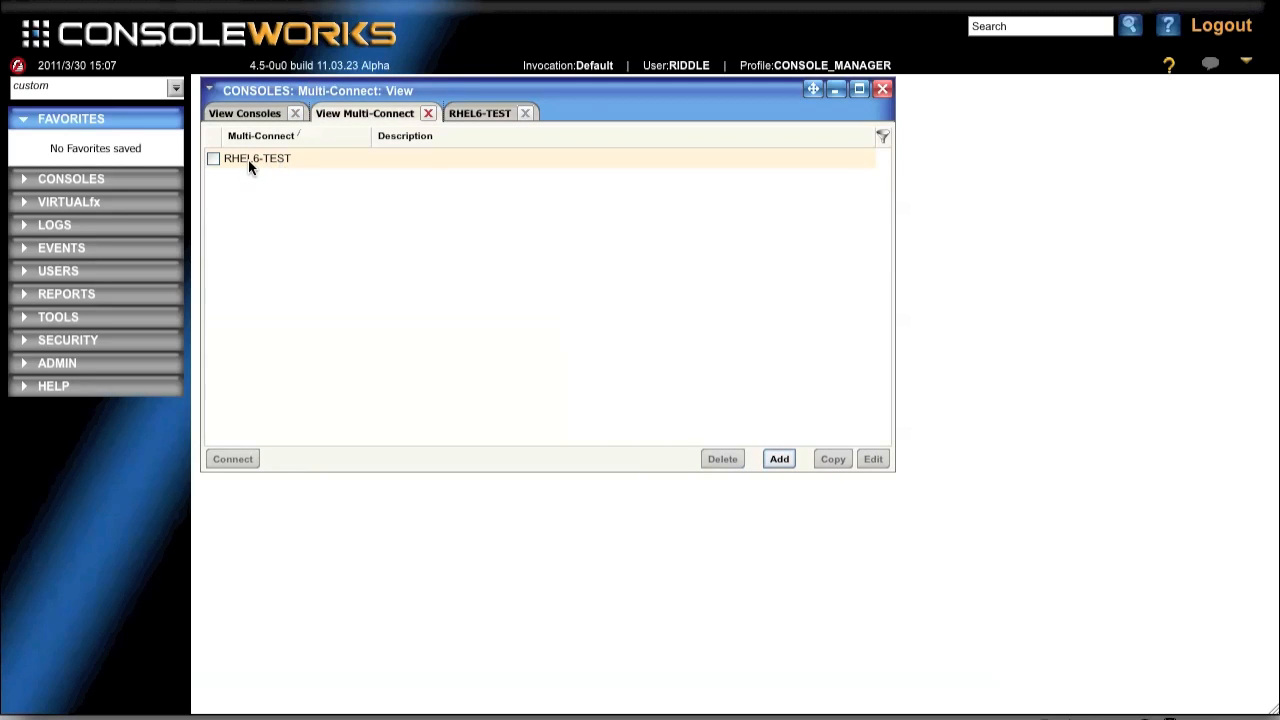
mouse_move(239, 163)
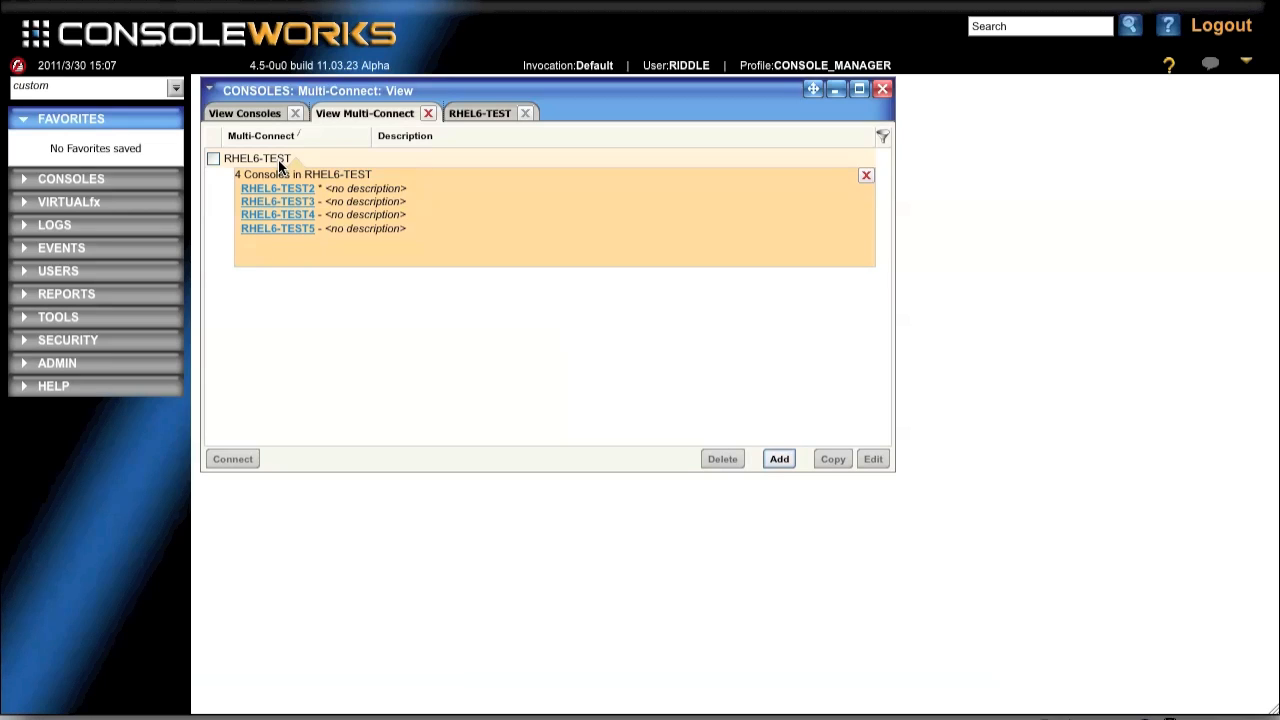
left_click(478, 115)
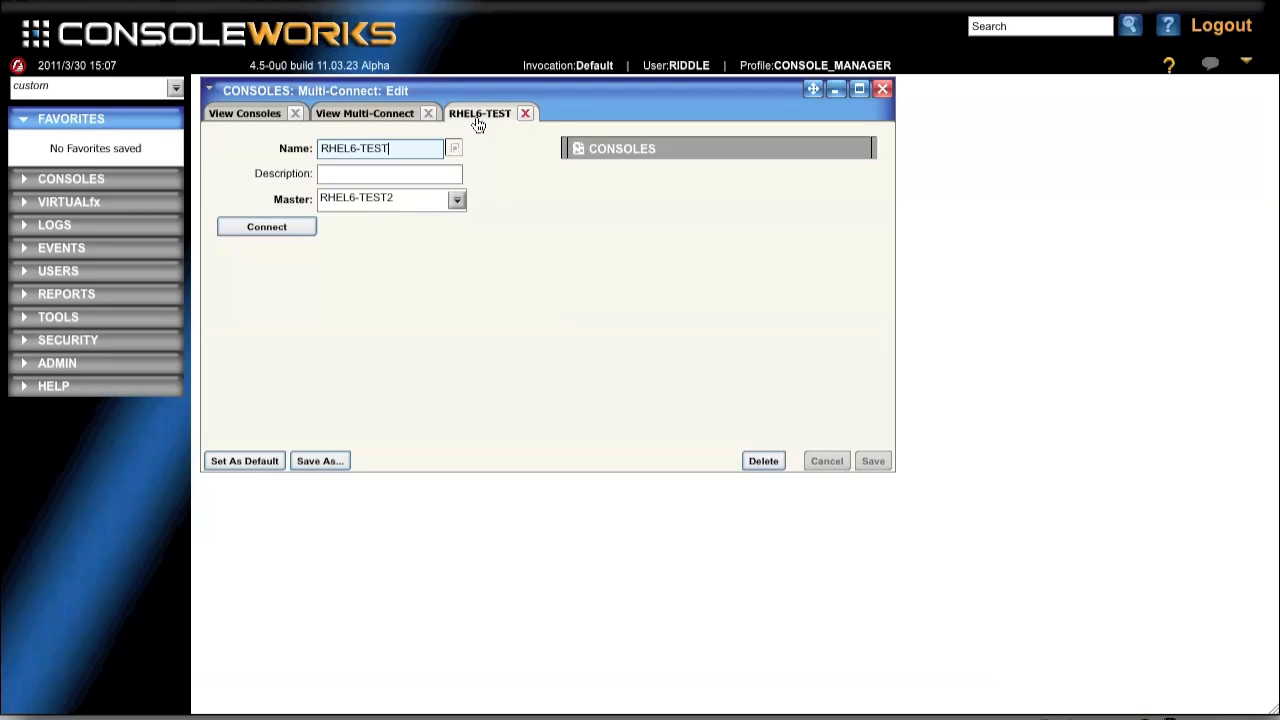
left_click(573, 160)
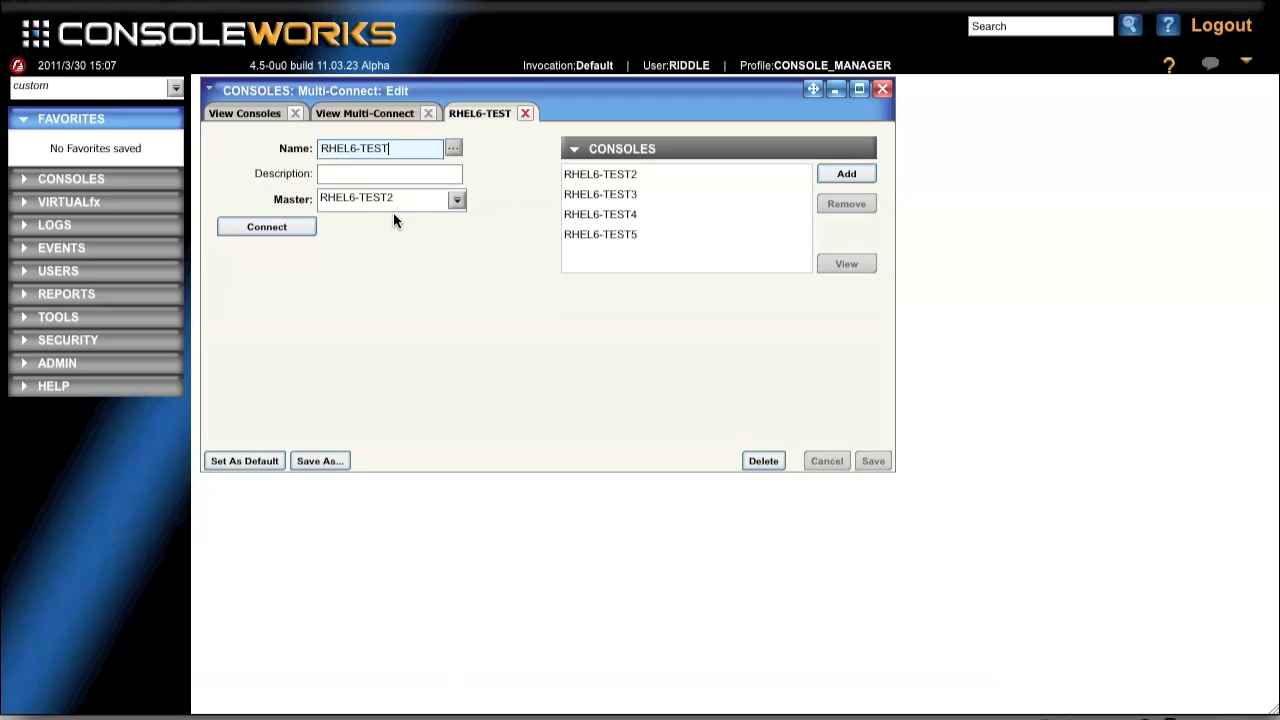
left_click(268, 233)
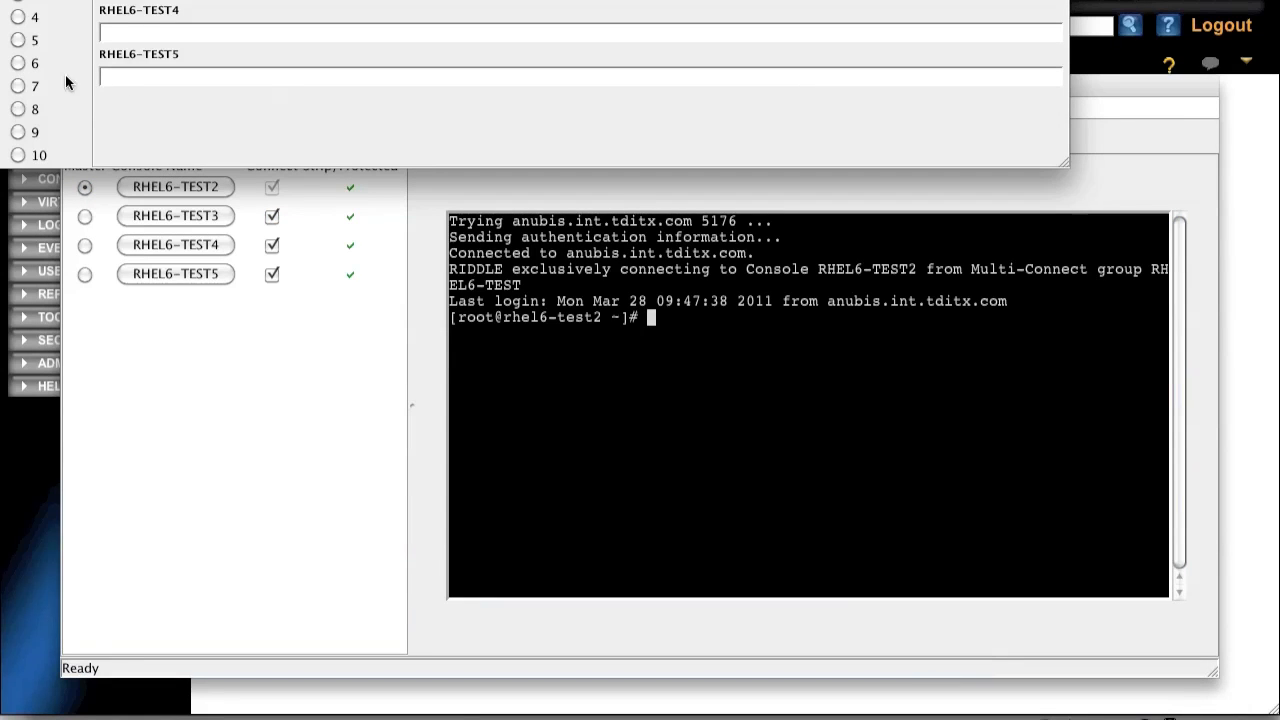
Show 8 display lines per console in the Multi-Connect Lines window and enlarge it to fit all four consoles
left_click_drag(349, 0, 409, 21)
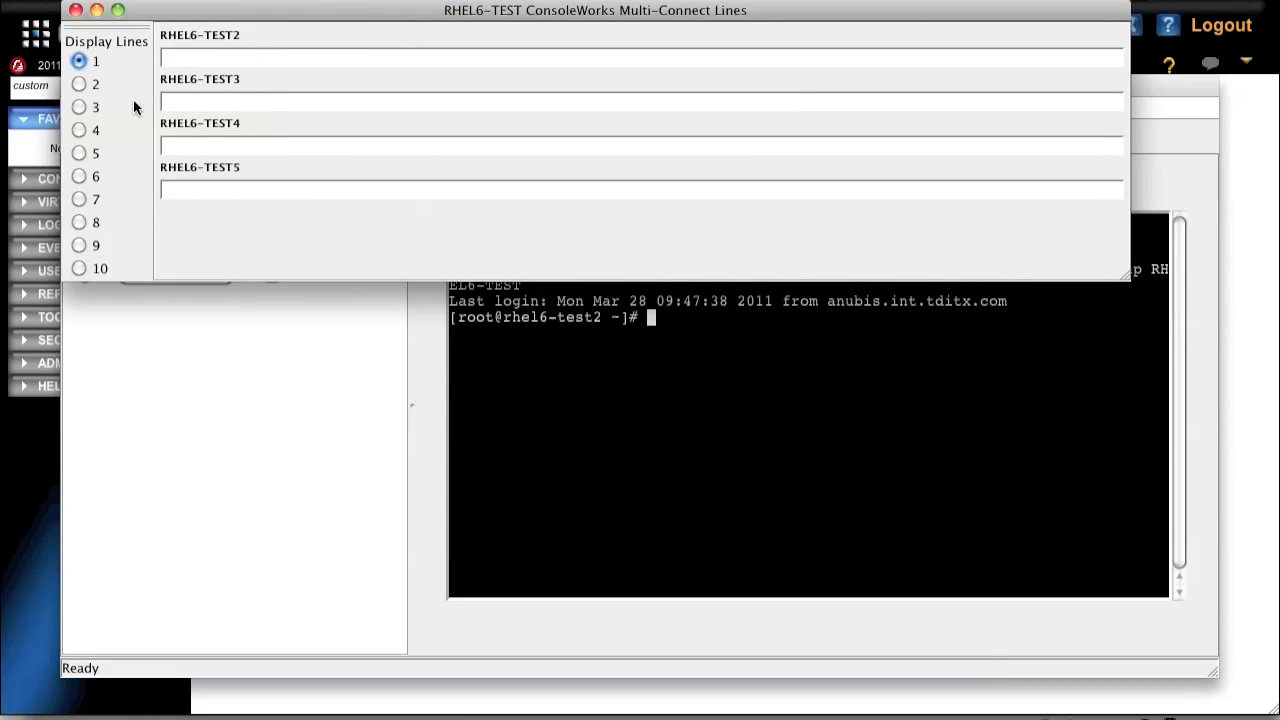
left_click_drag(274, 12, 214, 11)
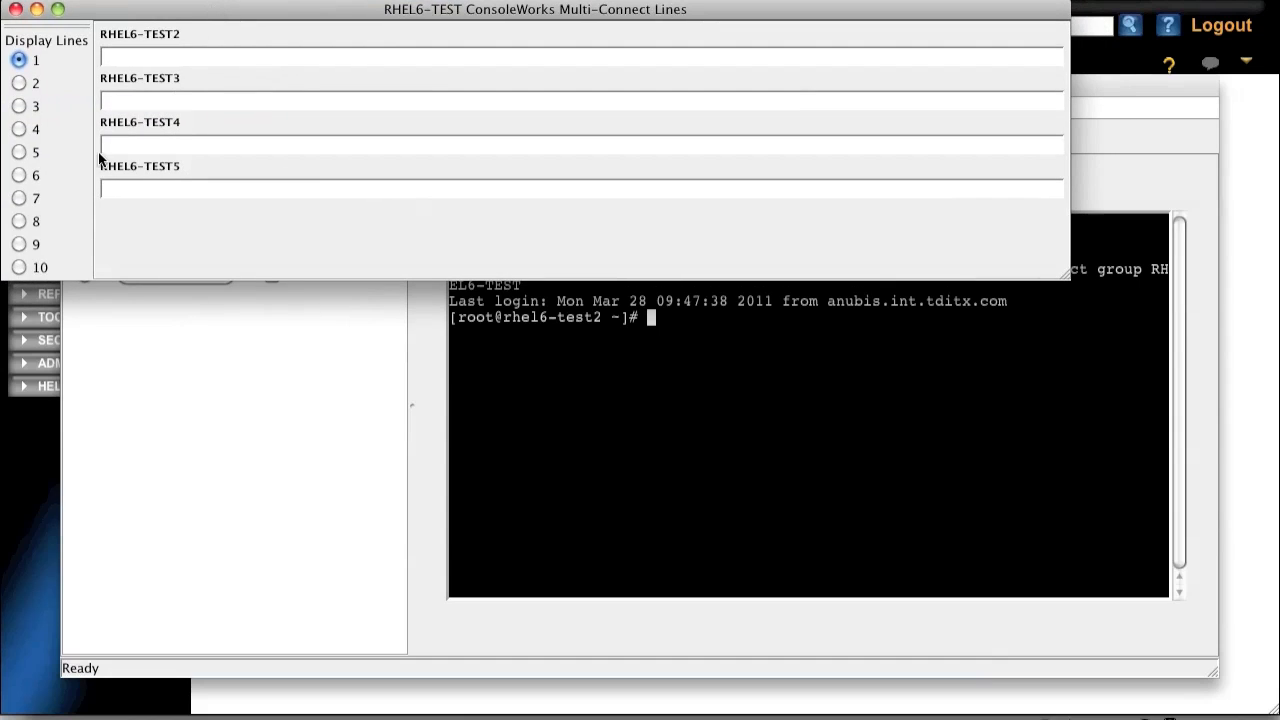
left_click(24, 224)
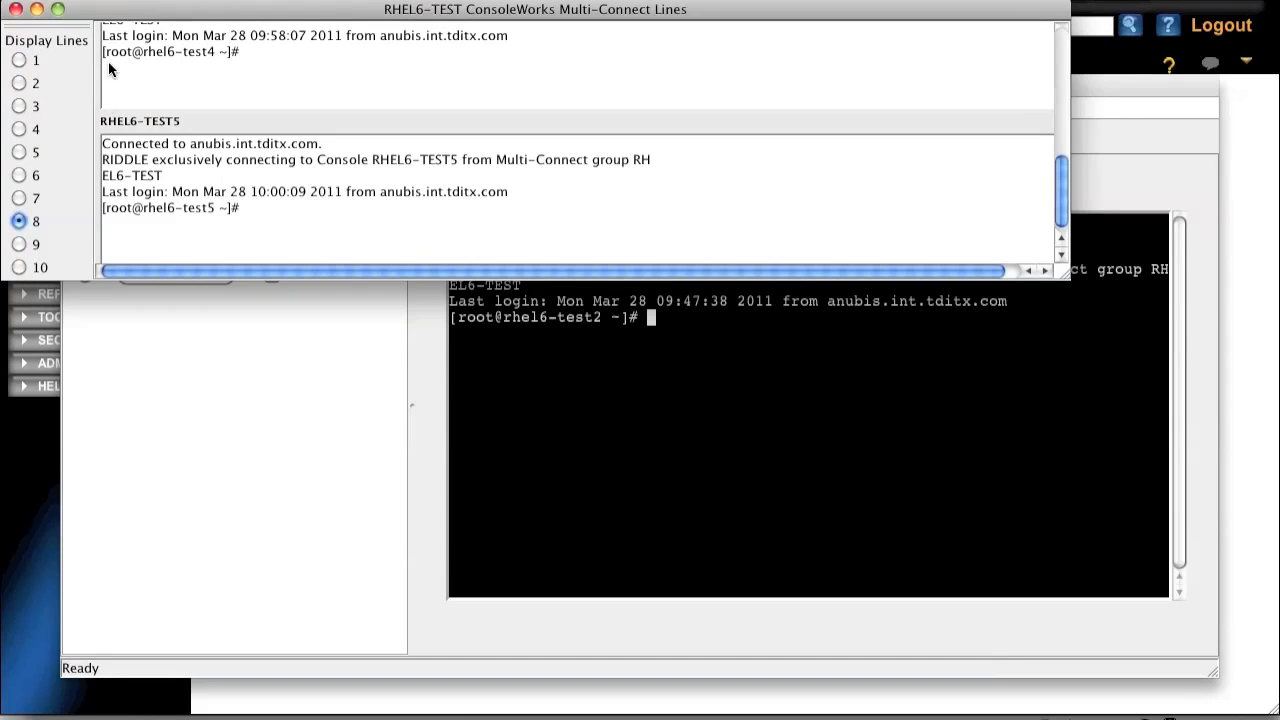
left_click_drag(1065, 275, 1278, 713)
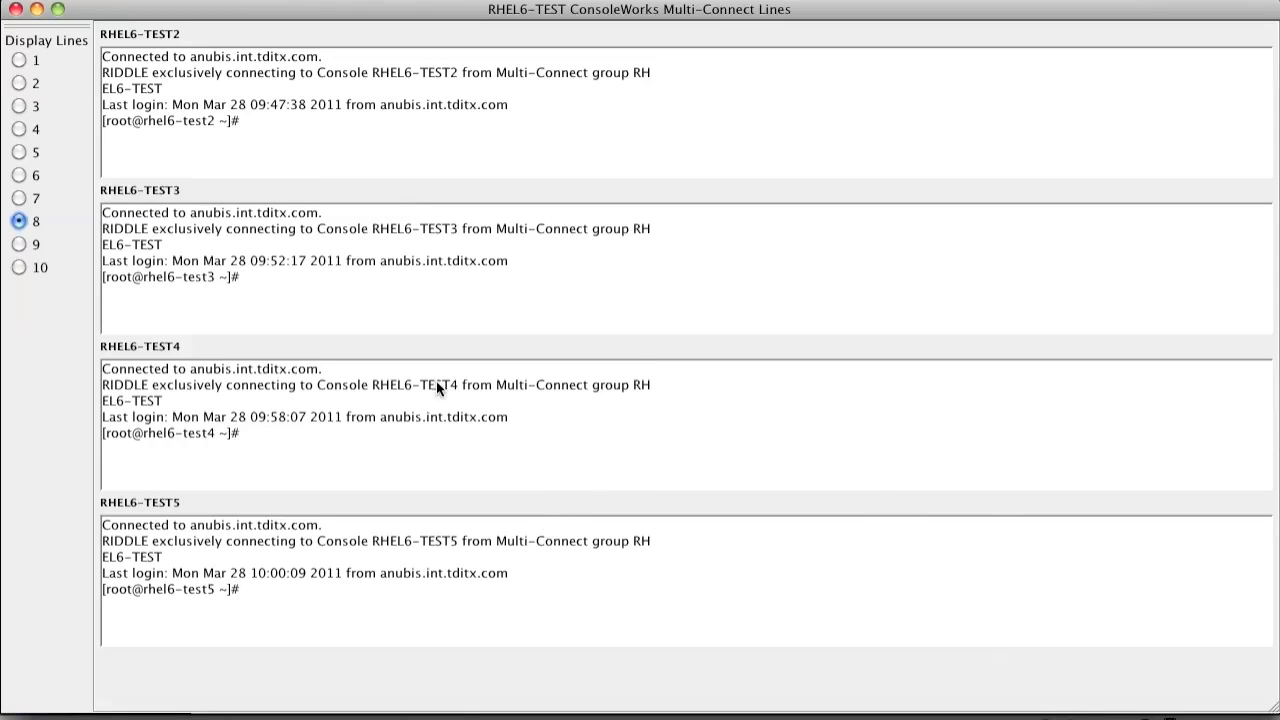
left_click_drag(1275, 711, 1272, 709)
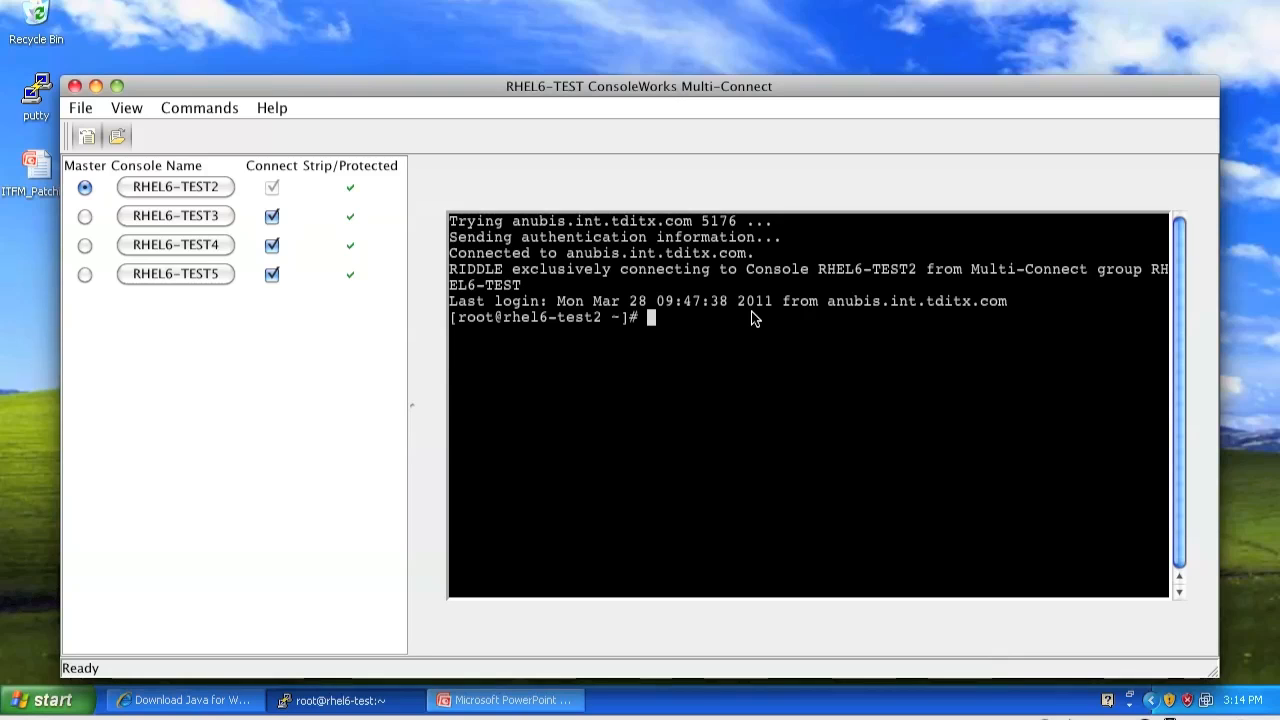
Run yum update cups-libs on all connected consoles through the master RHEL6-TEST2 and approve the package download
type("yum update cups")
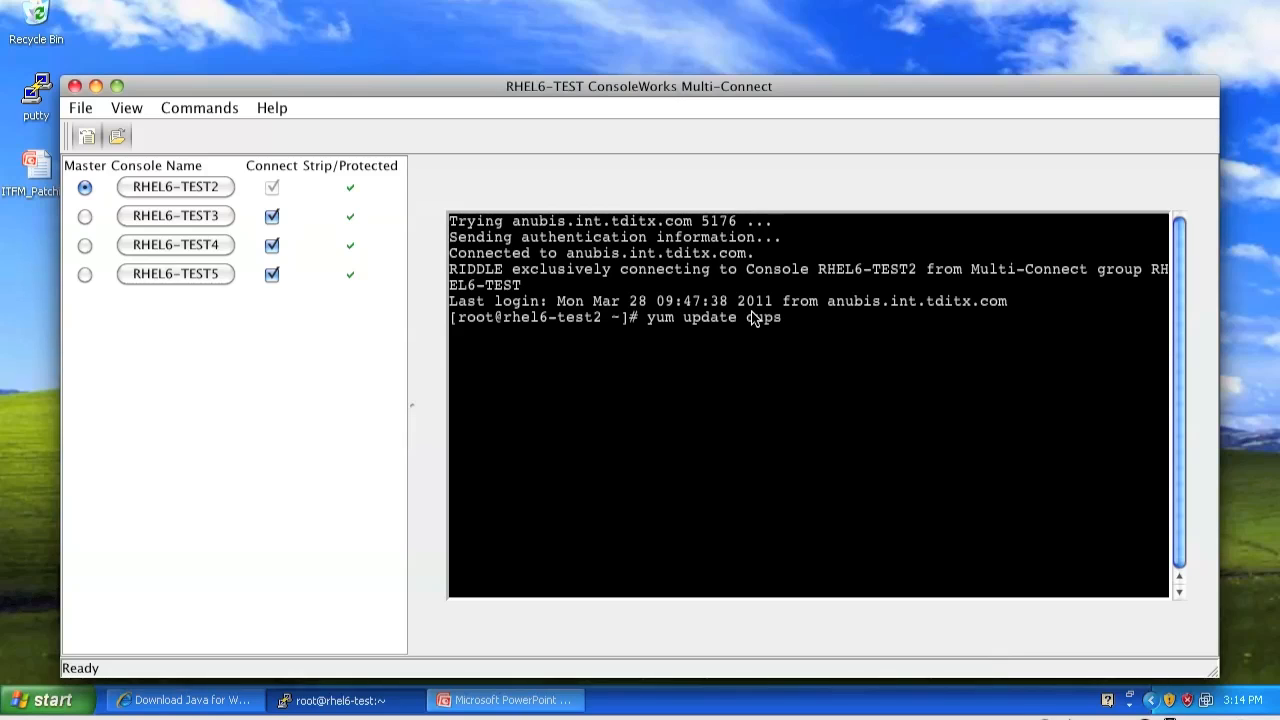
type("-libs")
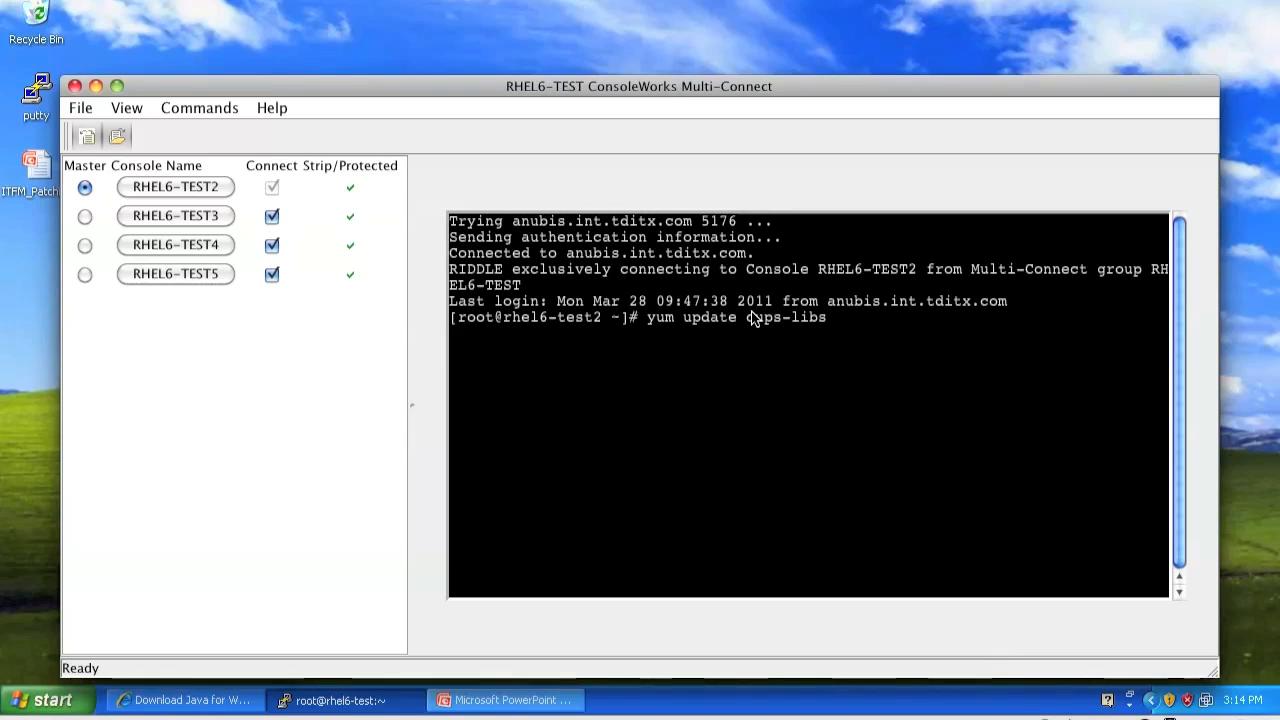
key("Return")
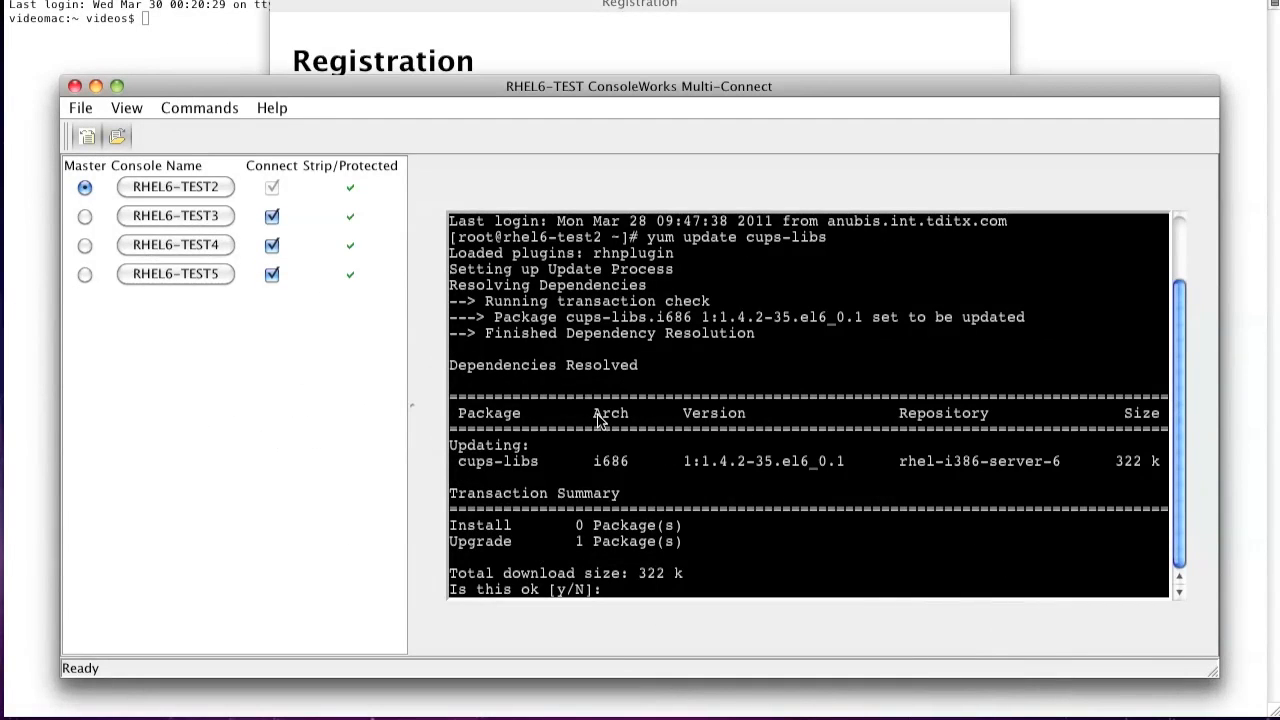
type("y")
key("Return")
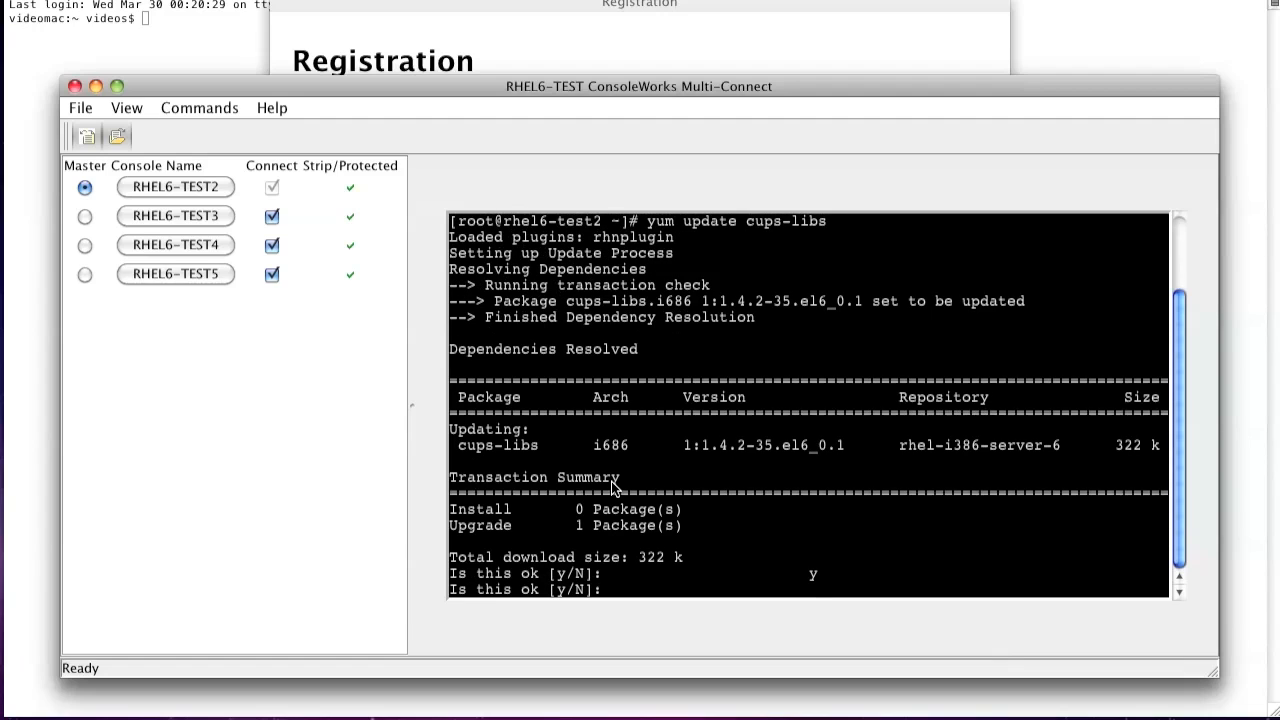
type("y")
key("Return")
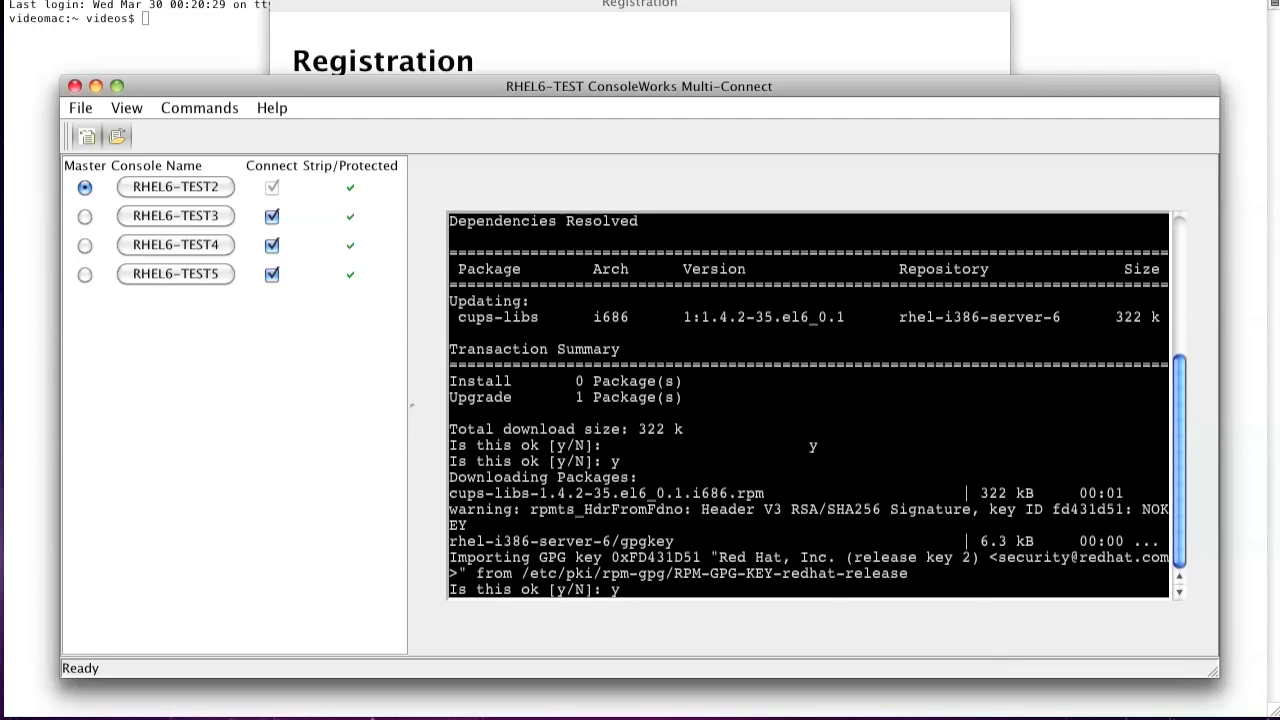
Accept the import of the Red Hat release and auxiliary GPG keys on all connected consoles
type("y")
key("Return")
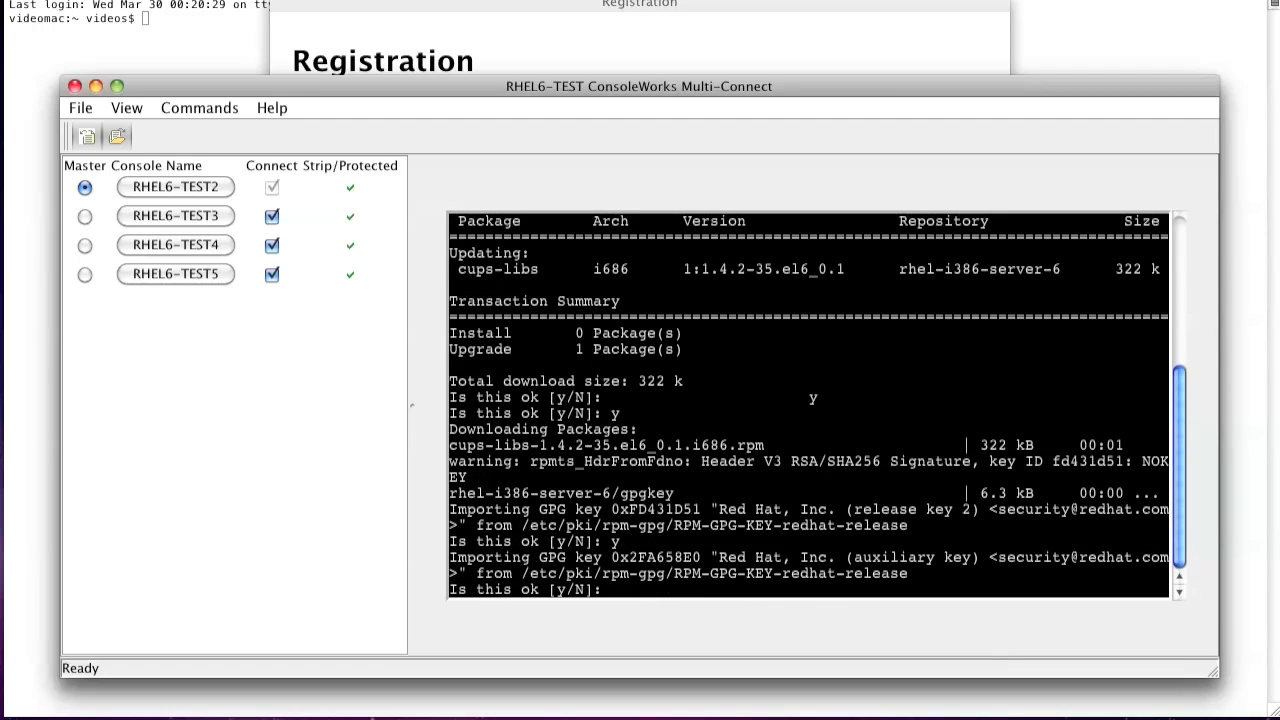
type("y")
key("Return")
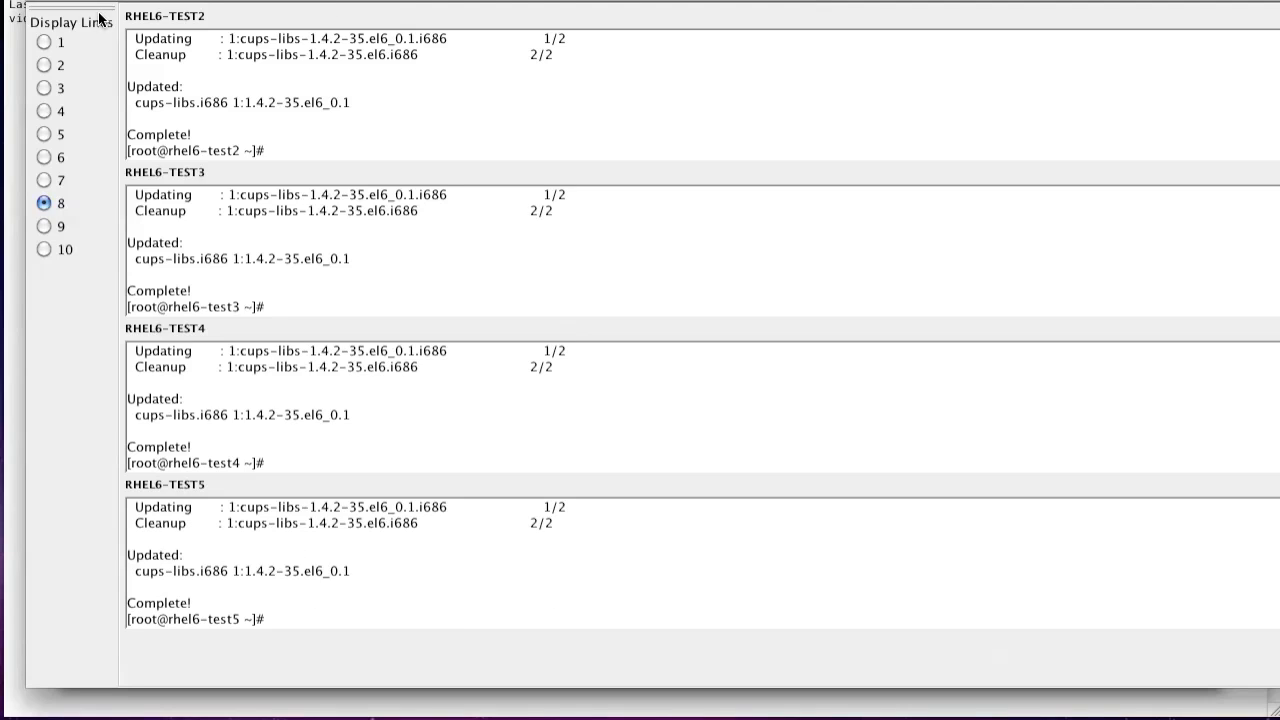
Leave the Multi-Connect Lines window and close the Multi-Connect Connection, RHEL6-TEST and View Multi-Connect pages
left_click(45, 2)
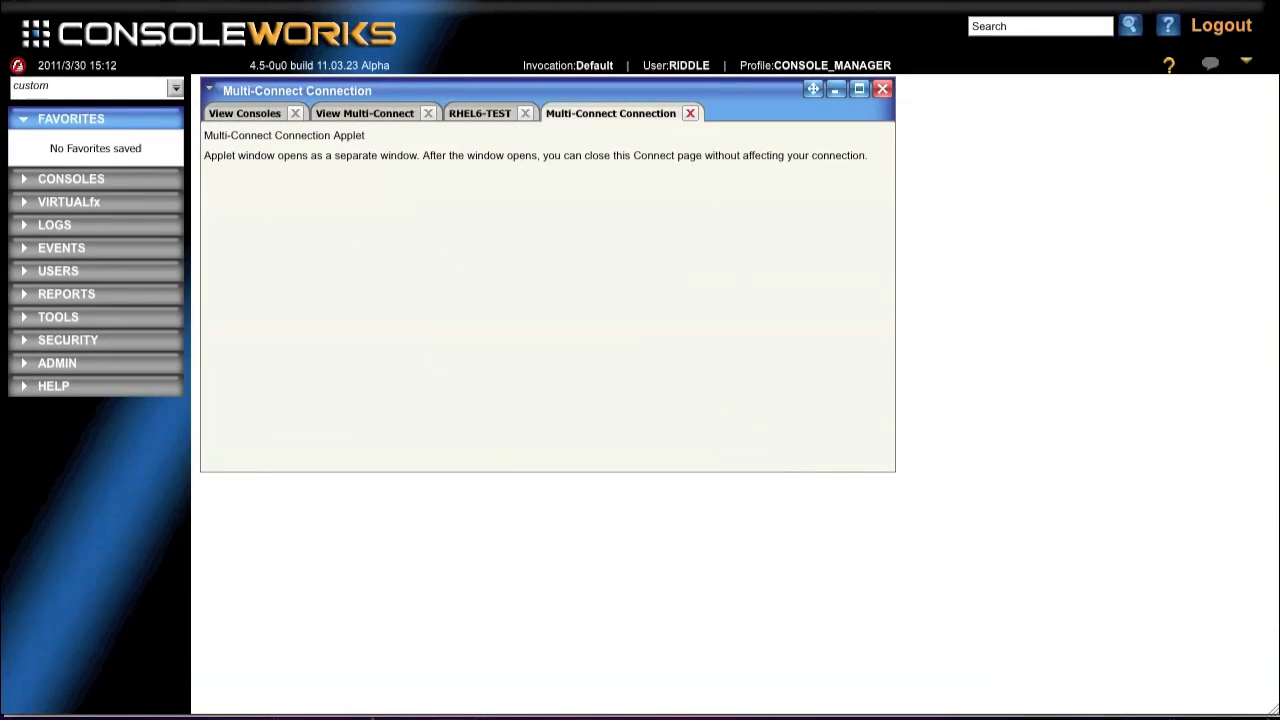
left_click(690, 114)
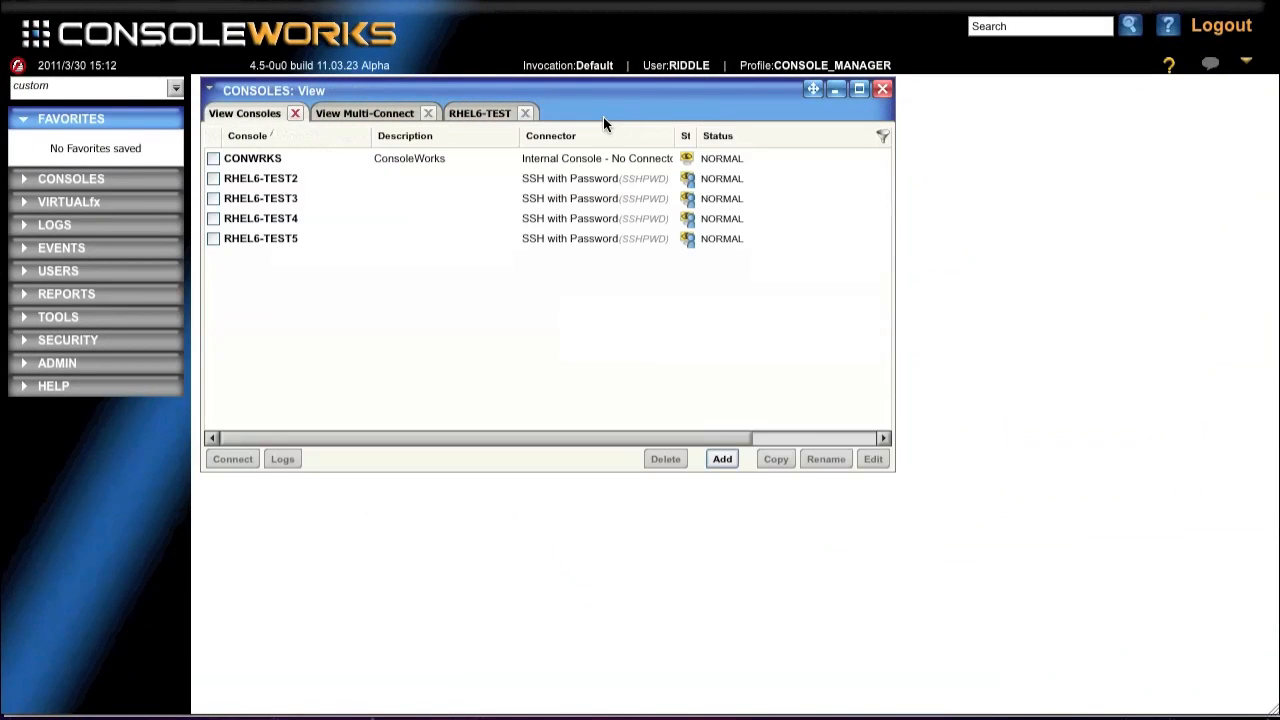
left_click(524, 114)
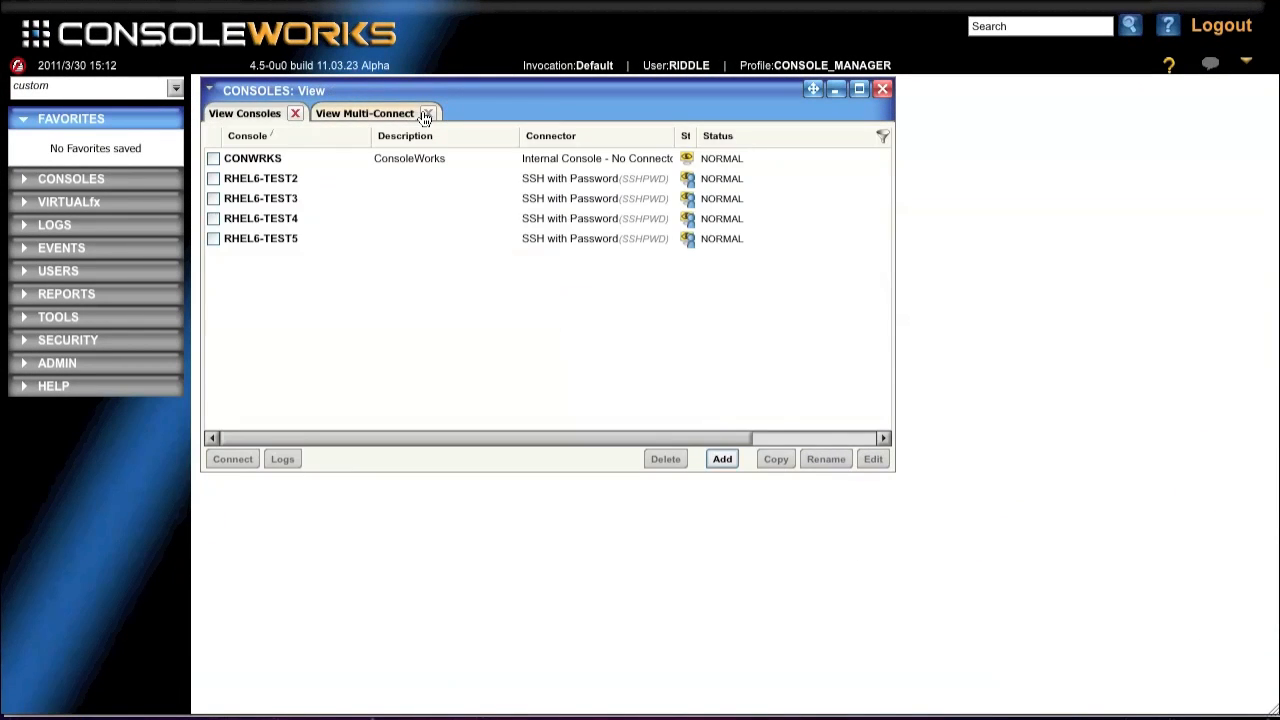
left_click(427, 114)
Open the RHEL6-TEST2 console log for March 30, 2011 and examine the cups-libs update entries
left_click(256, 180)
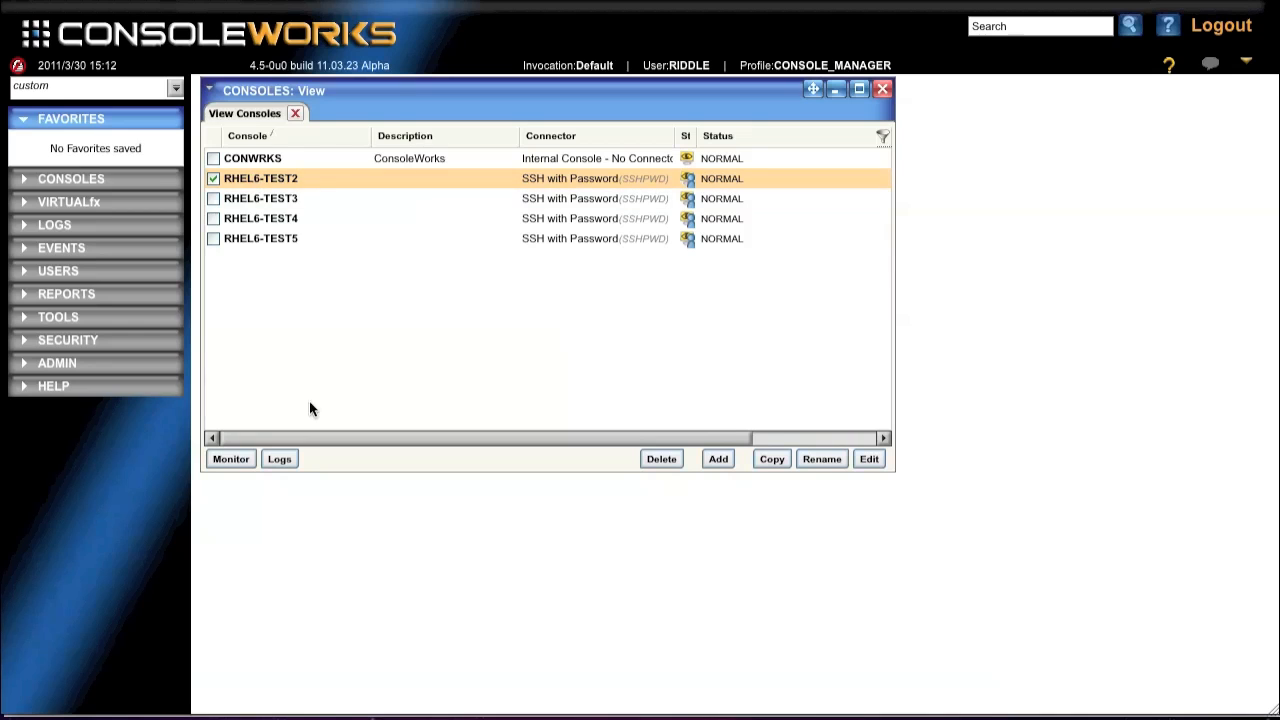
left_click(277, 460)
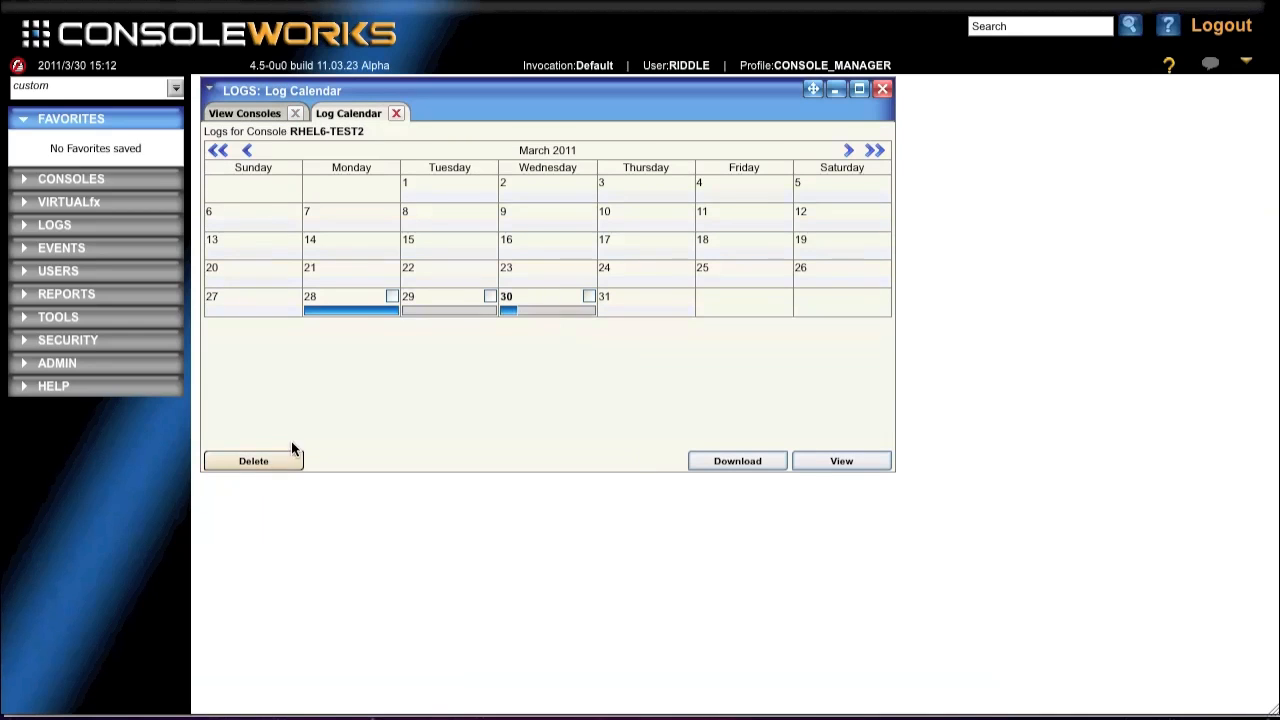
left_click(534, 314)
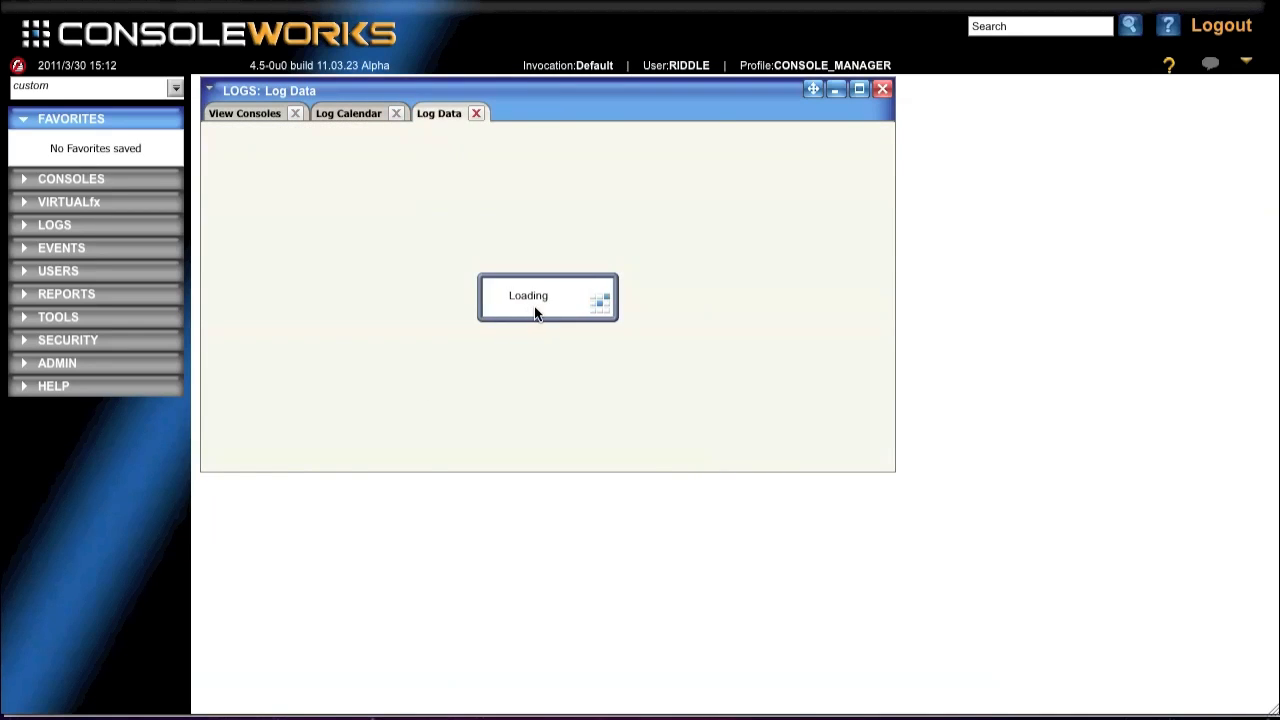
left_click_drag(884, 203, 881, 445)
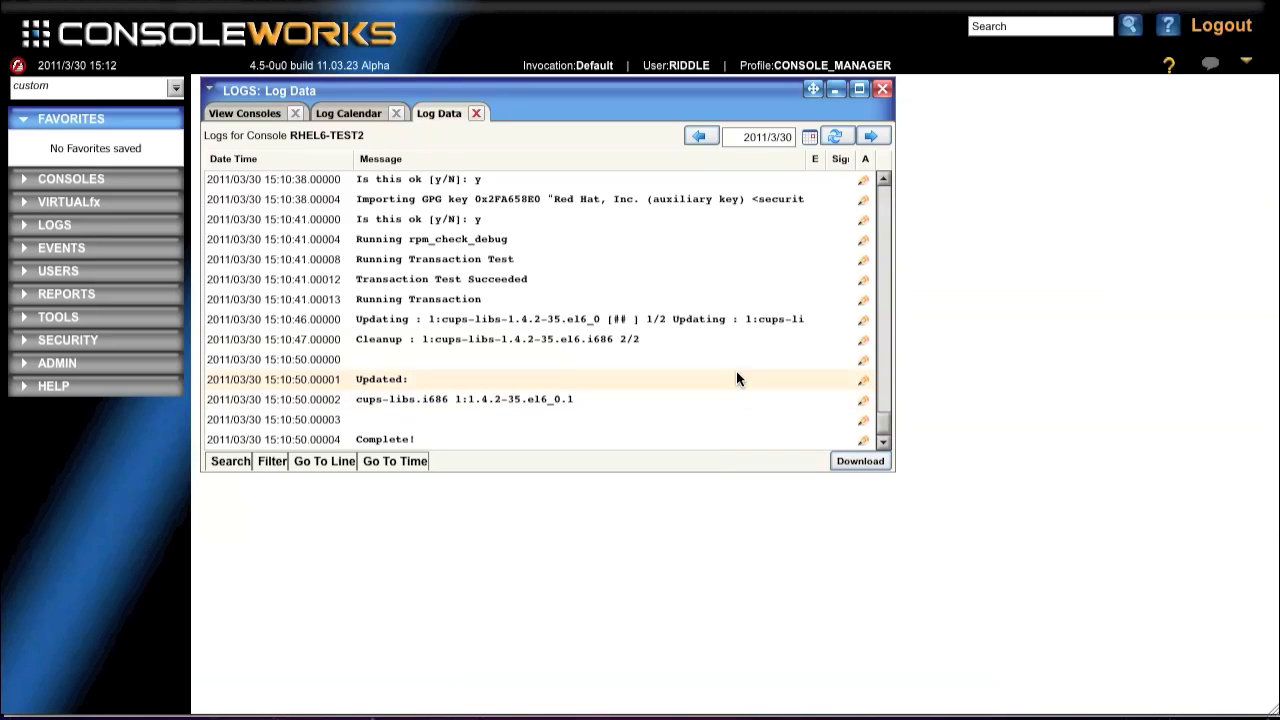
left_click_drag(883, 413, 881, 362)
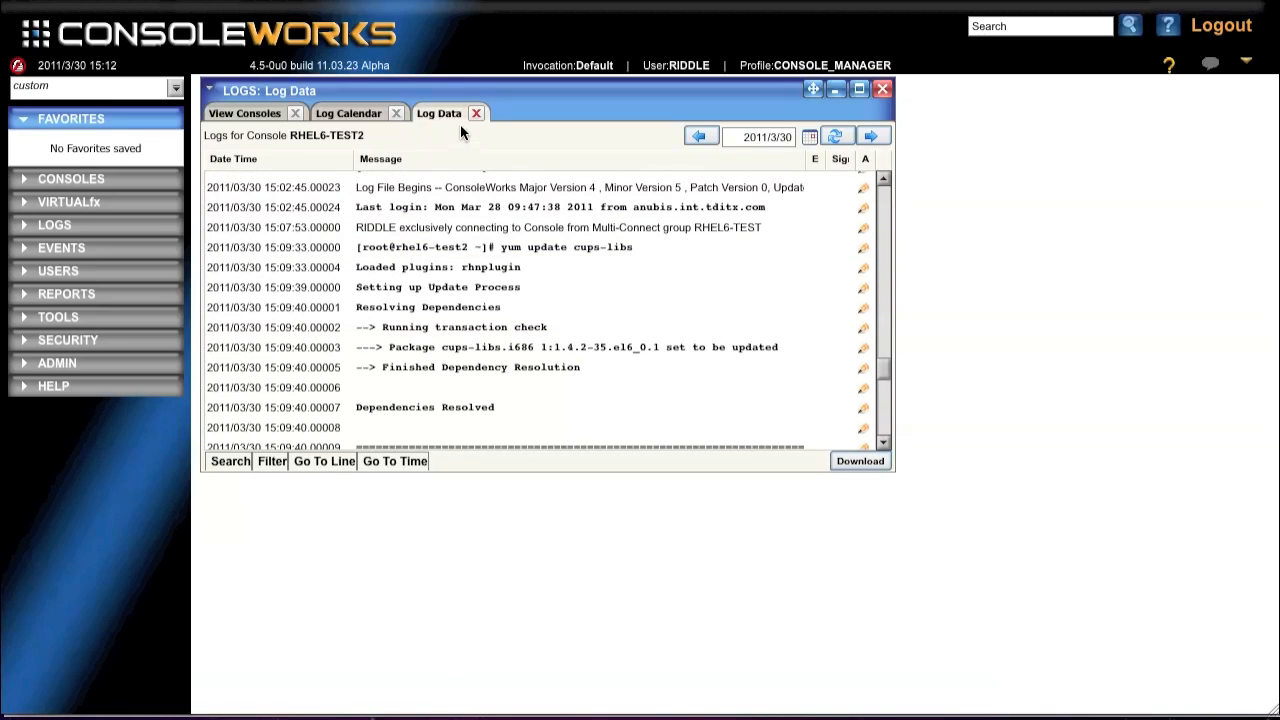
Open the RHEL6-TEST3 console log for March 30, 2011 and examine its cups-libs update entries
left_click(245, 113)
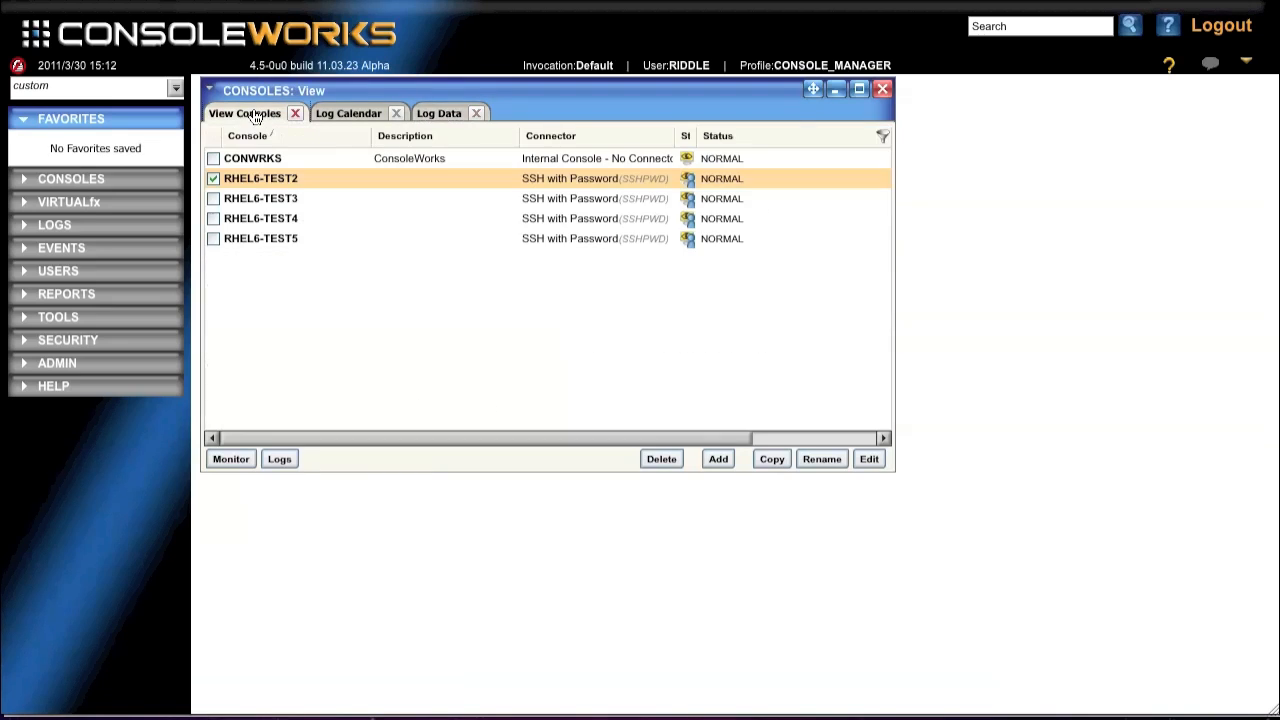
left_click(243, 200)
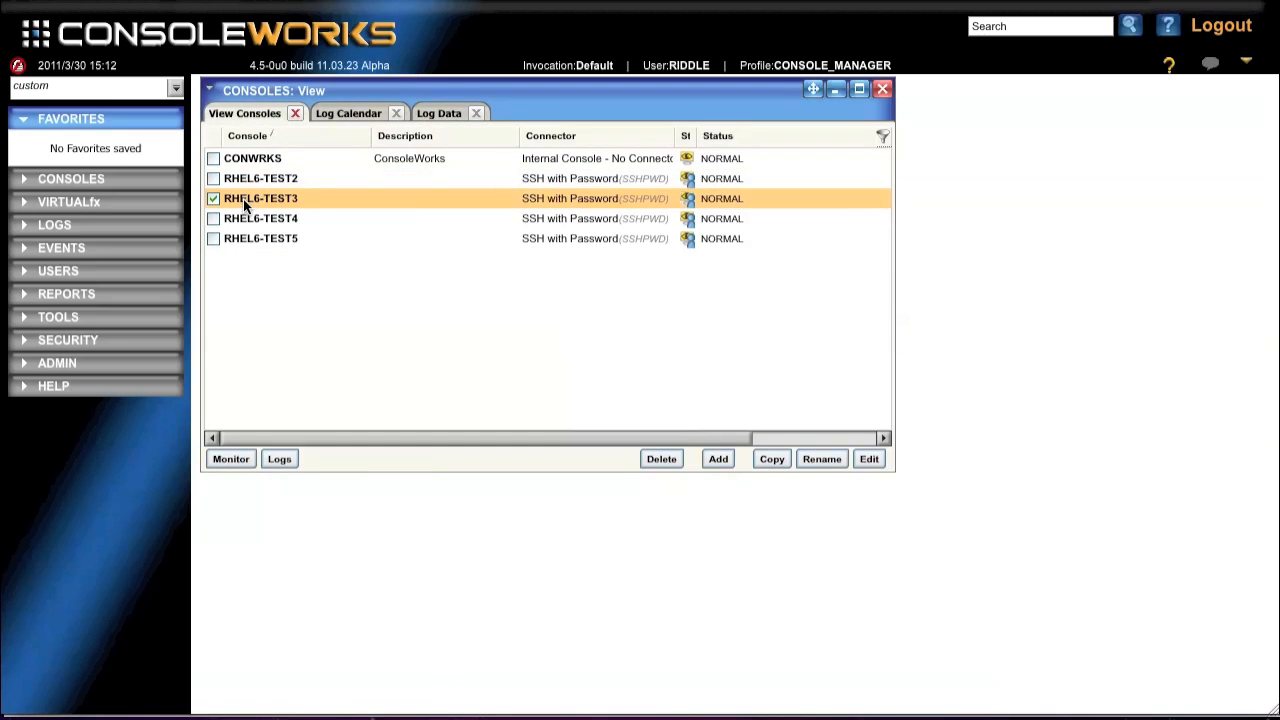
left_click(279, 460)
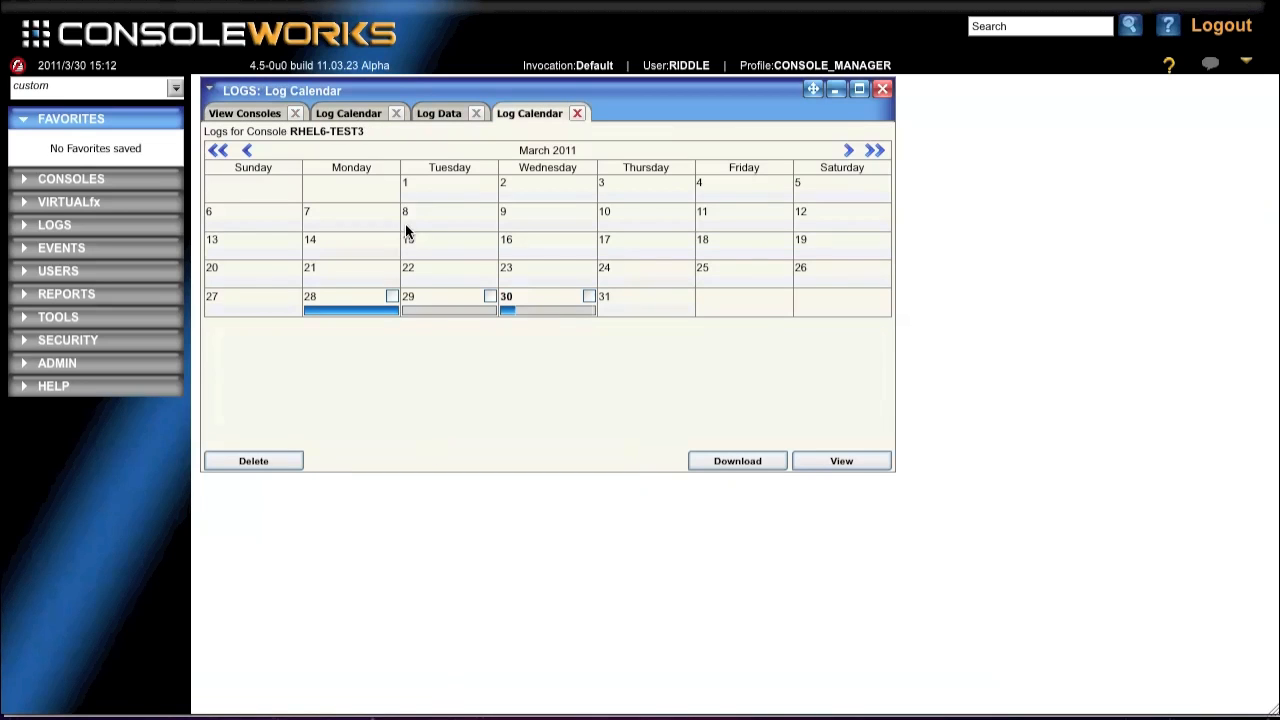
left_click(523, 319)
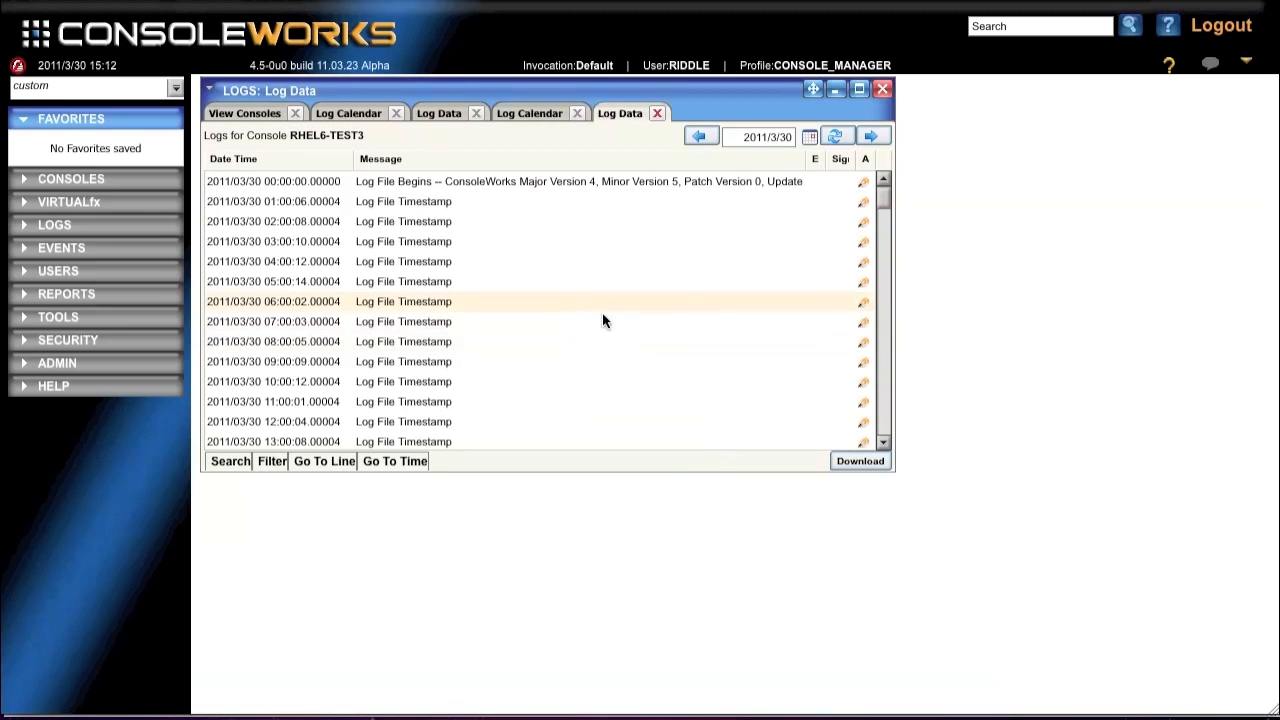
left_click(888, 256)
left_click_drag(884, 240, 885, 410)
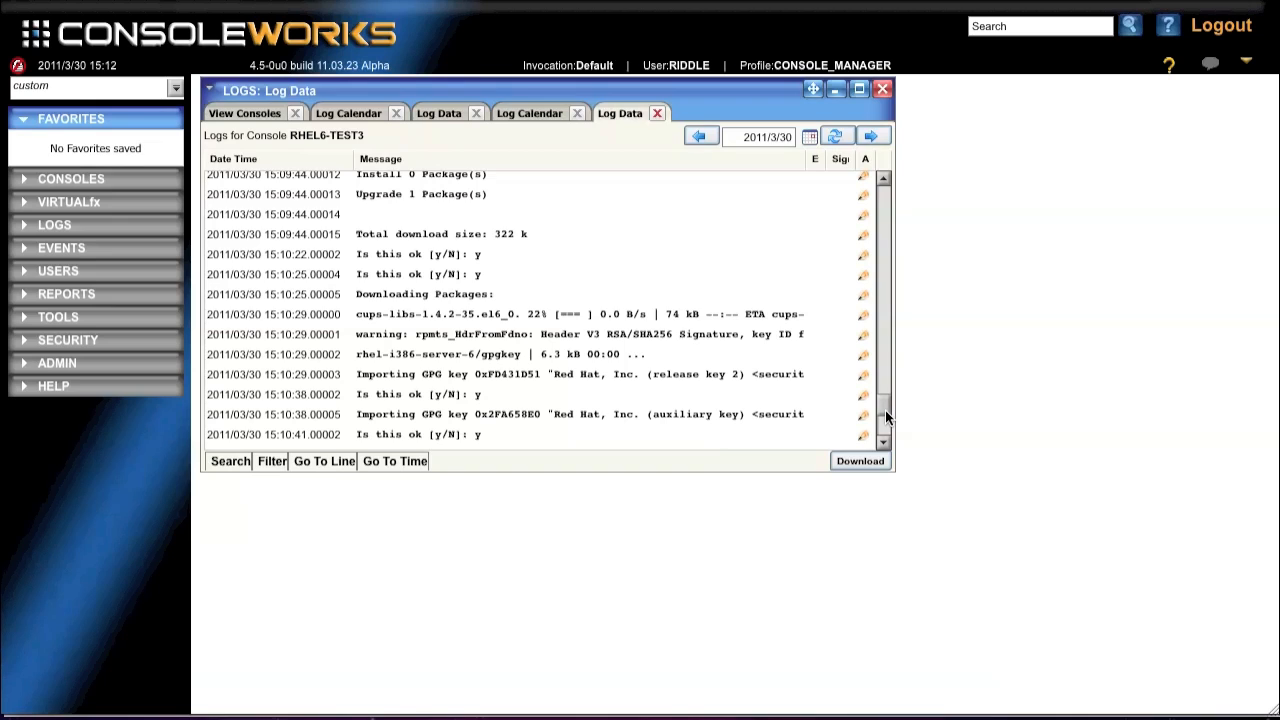